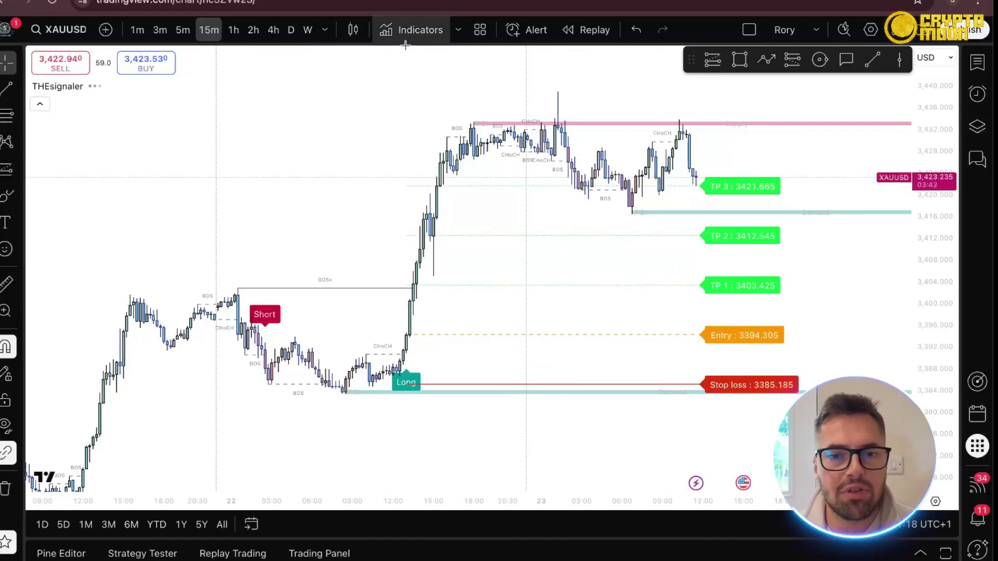
Step: Browse the Invite-only indicator scripts, then close the Indicators dialog
left_click(408, 35)
left_click(262, 315)
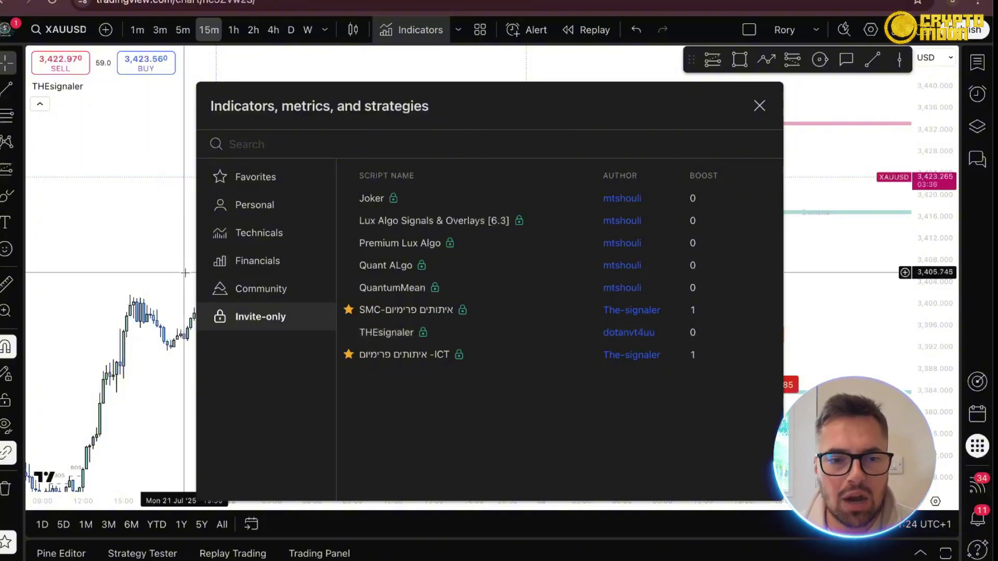
left_click(137, 247)
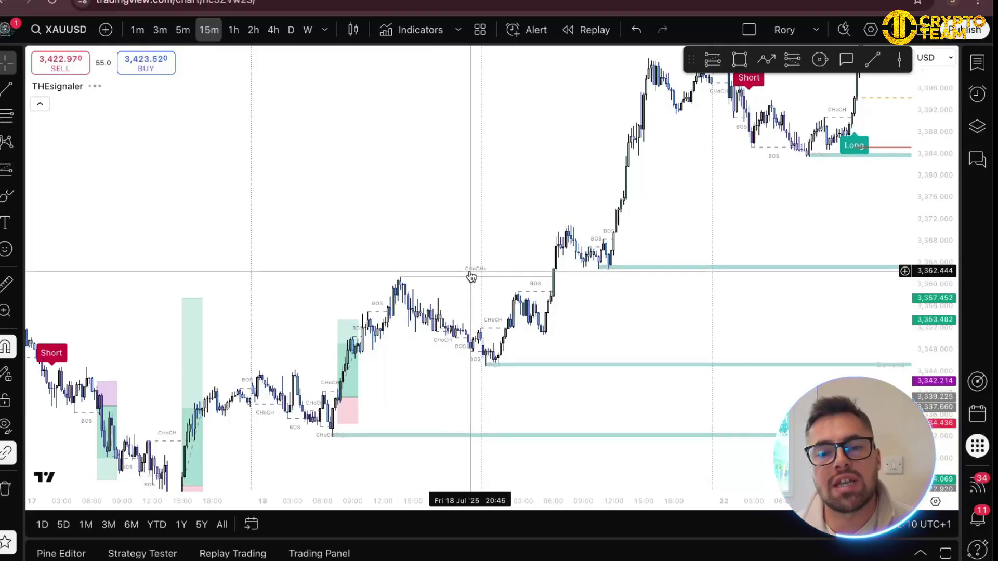
Step: Bring the latest Long signal into view and open THEsignaler's Inputs settings
left_click_drag(623, 270, 327, 395)
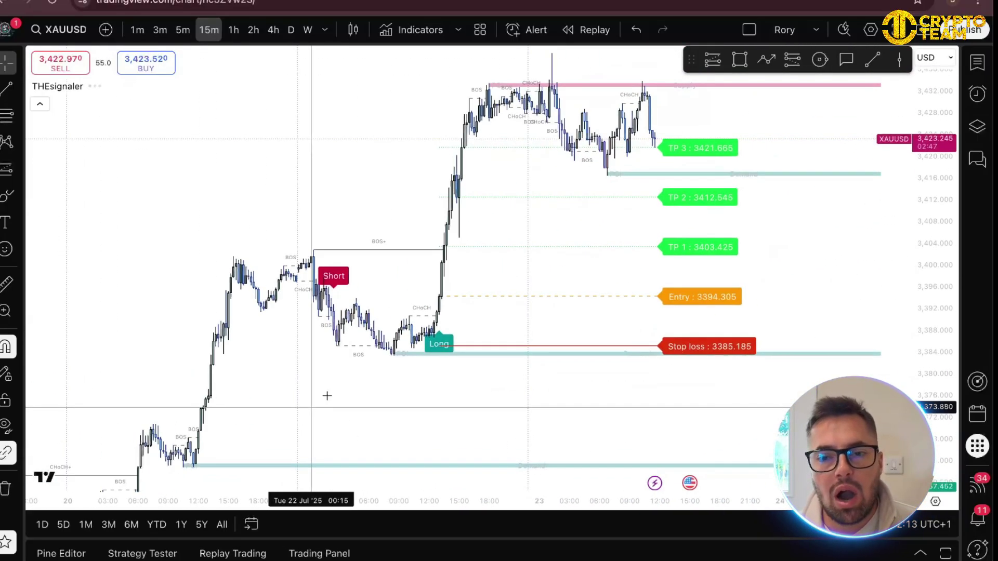
double_click(68, 88)
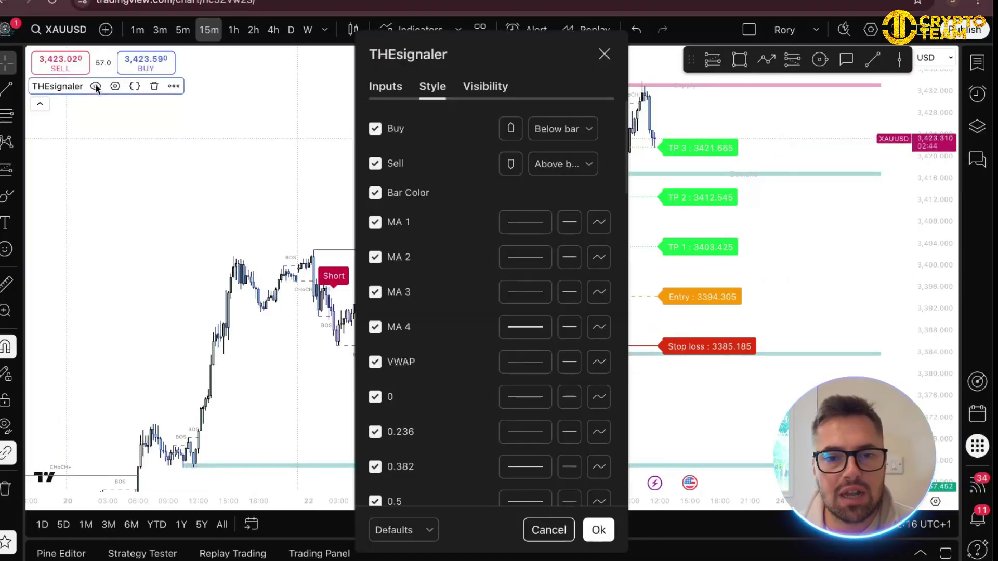
left_click(385, 87)
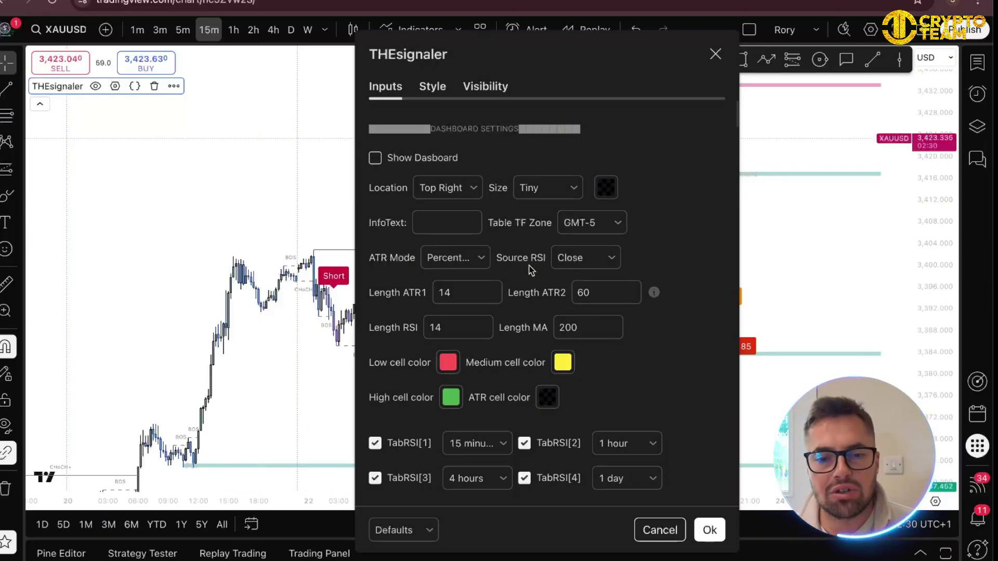
Step: Scroll THEsignaler's inputs to Risk Management (TP 1–3 at 1, 2, 3) and move the dialog aside
scroll(502, 274, "down", 7)
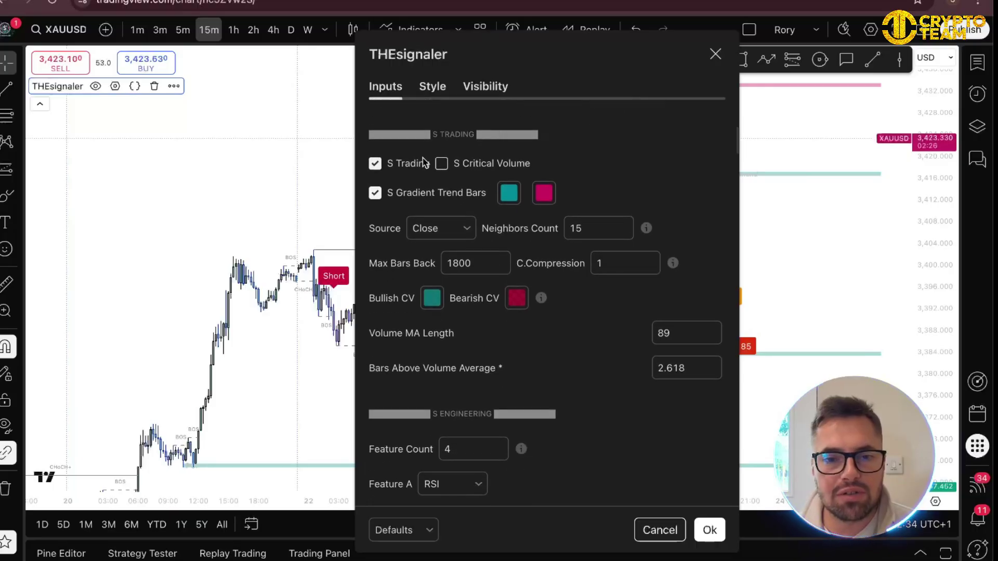
scroll(501, 262, "down", 4)
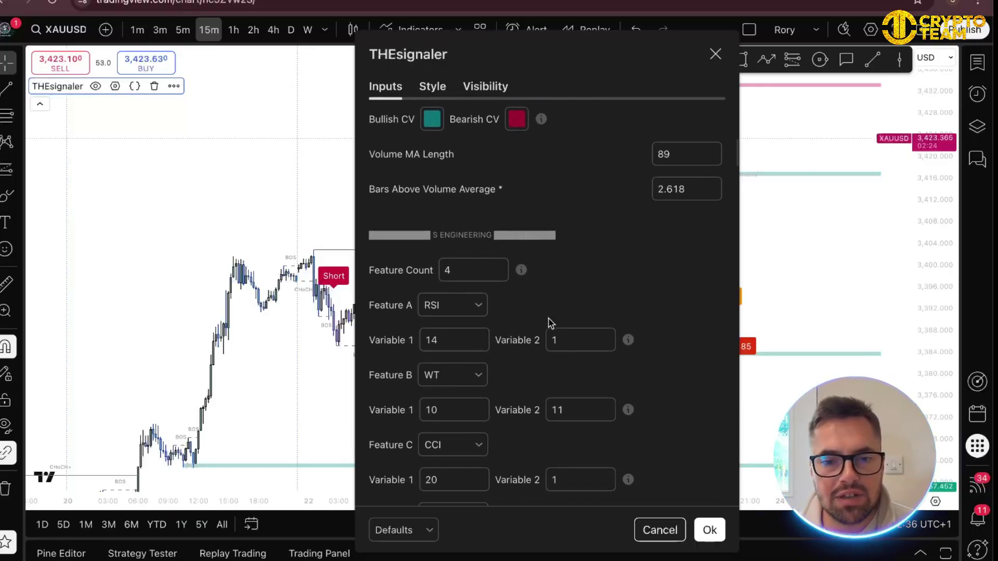
scroll(548, 323, "down", 6)
scroll(510, 332, "down", 3)
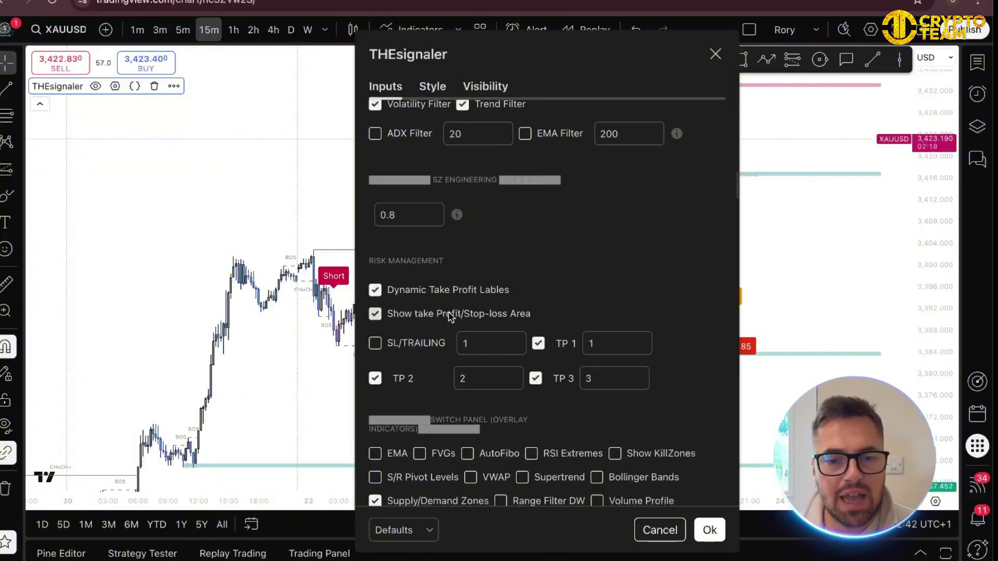
scroll(444, 326, "down", 3)
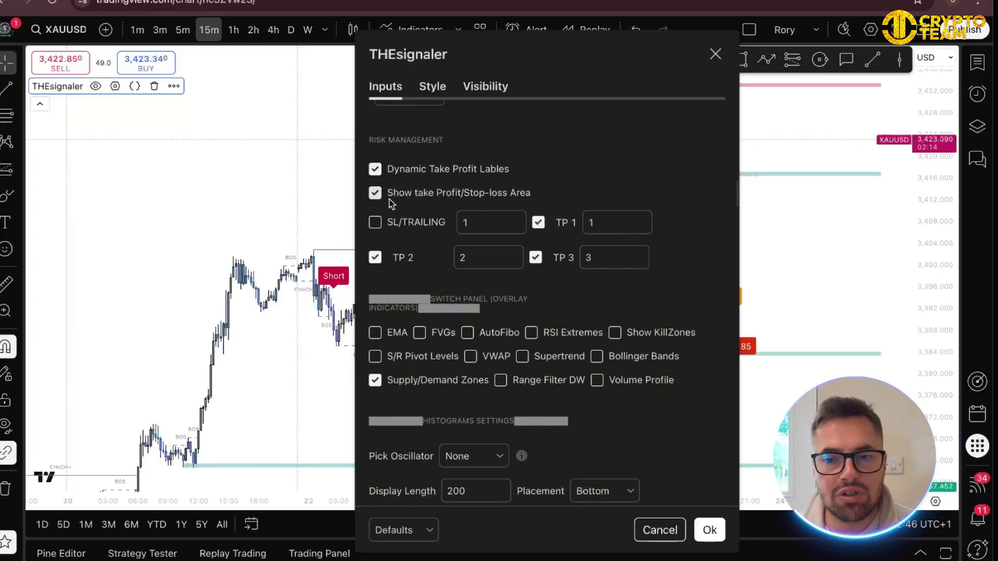
left_click_drag(550, 51, 376, 33)
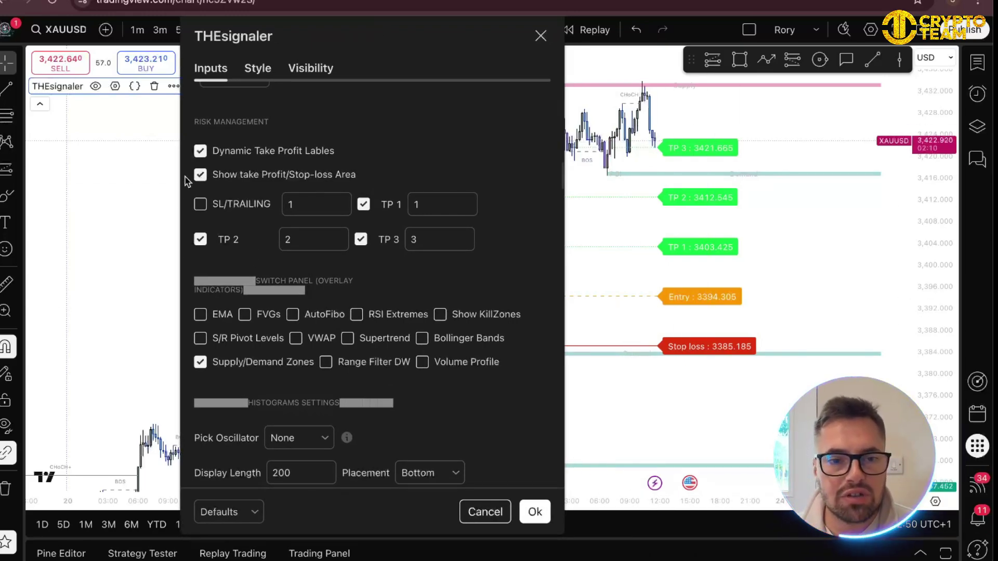
left_click_drag(397, 42, 486, 40)
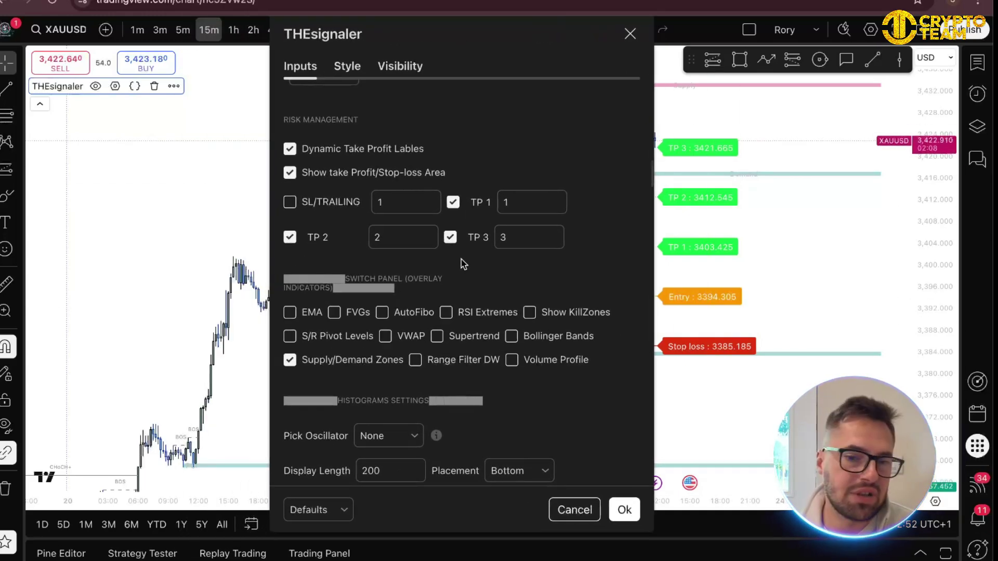
scroll(462, 264, "down", 3)
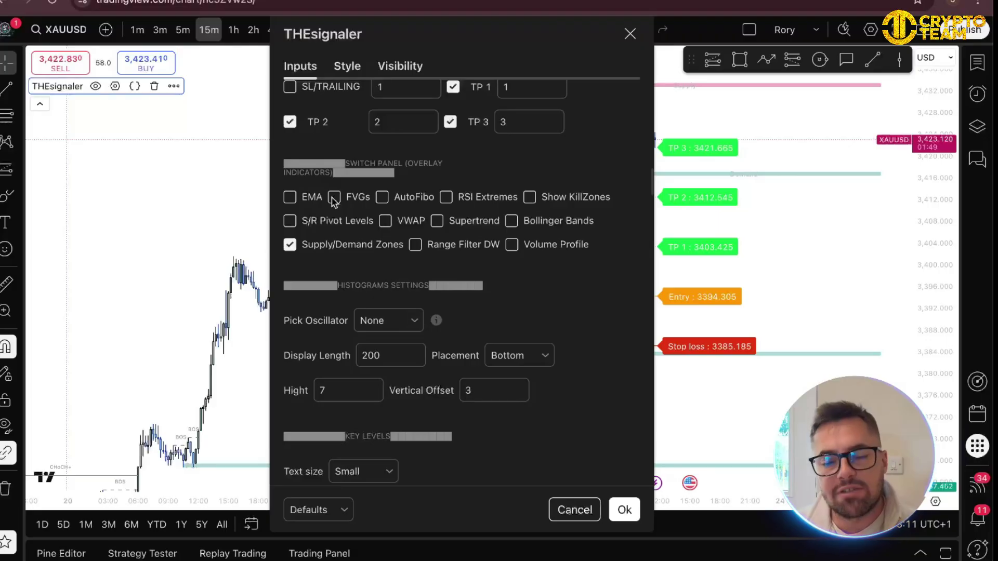
scroll(332, 202, "down", 6)
scroll(331, 199, "up", 8)
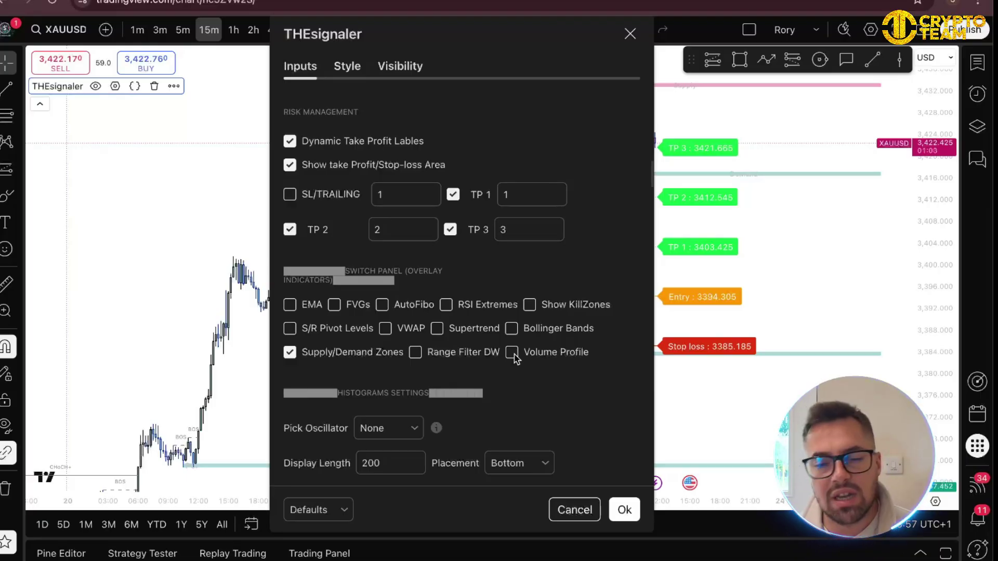
scroll(510, 376, "down", 3)
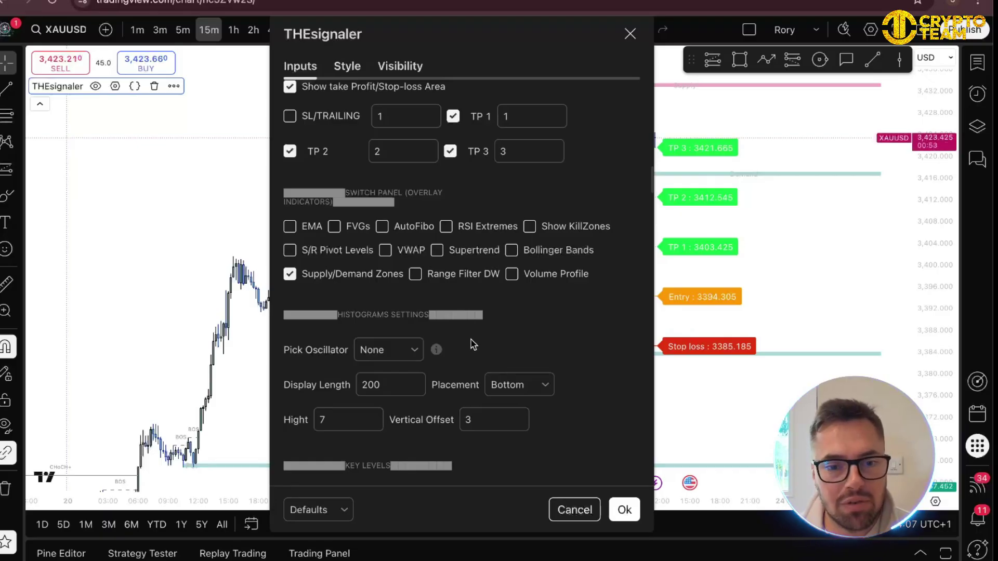
scroll(495, 368, "down", 5)
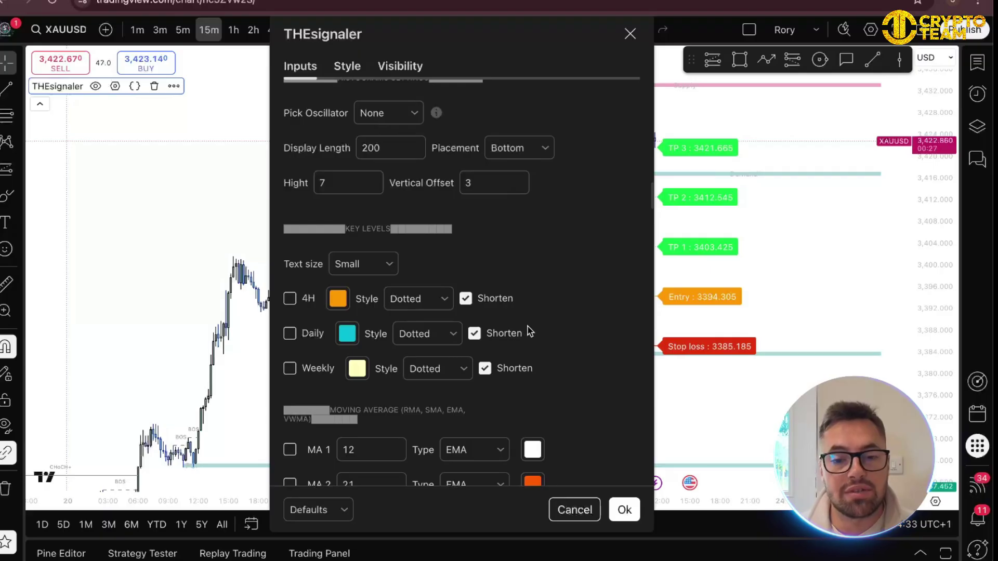
scroll(529, 333, "down", 1)
scroll(528, 330, "down", 5)
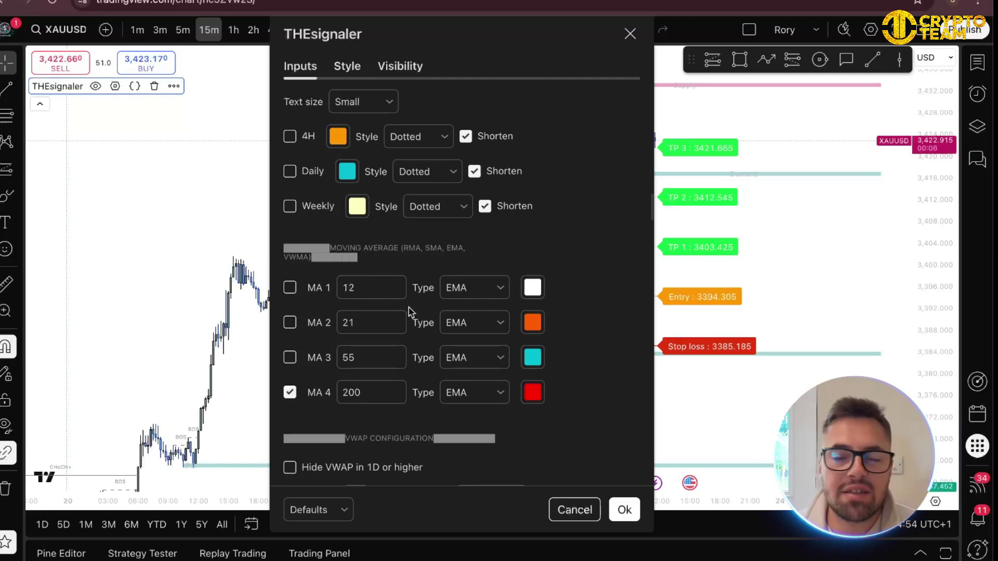
scroll(415, 322, "down", 5)
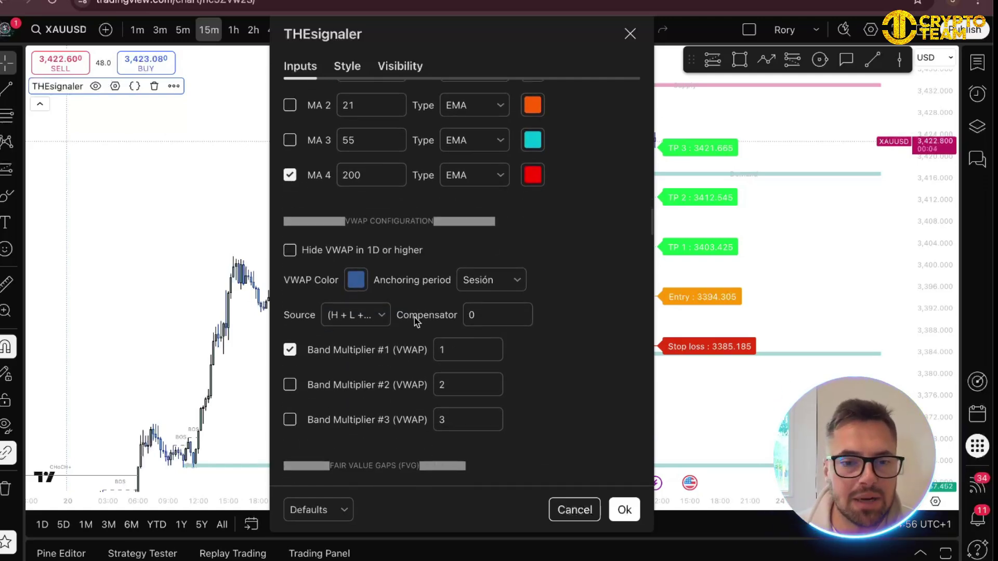
scroll(414, 321, "down", 5)
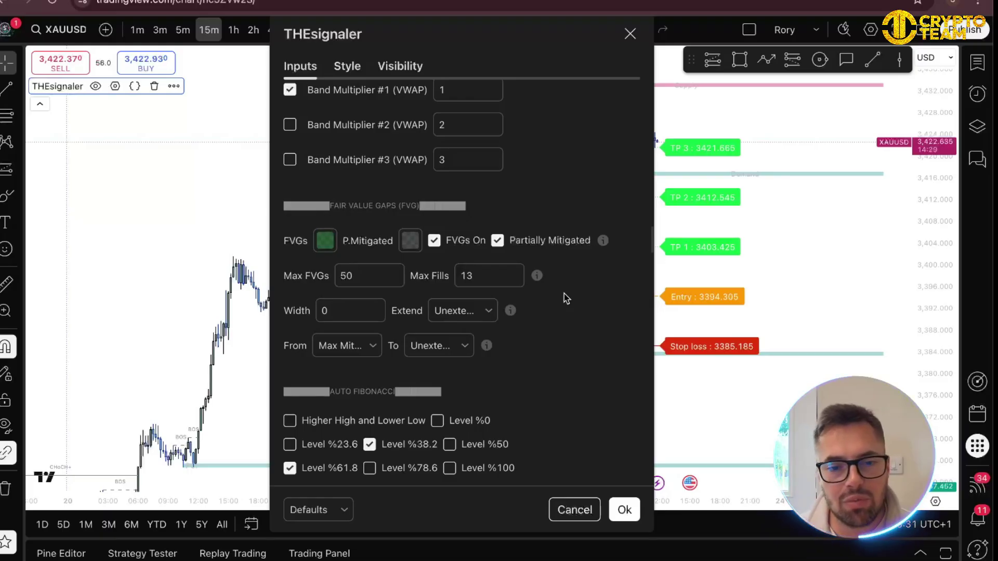
scroll(414, 224, "down", 3)
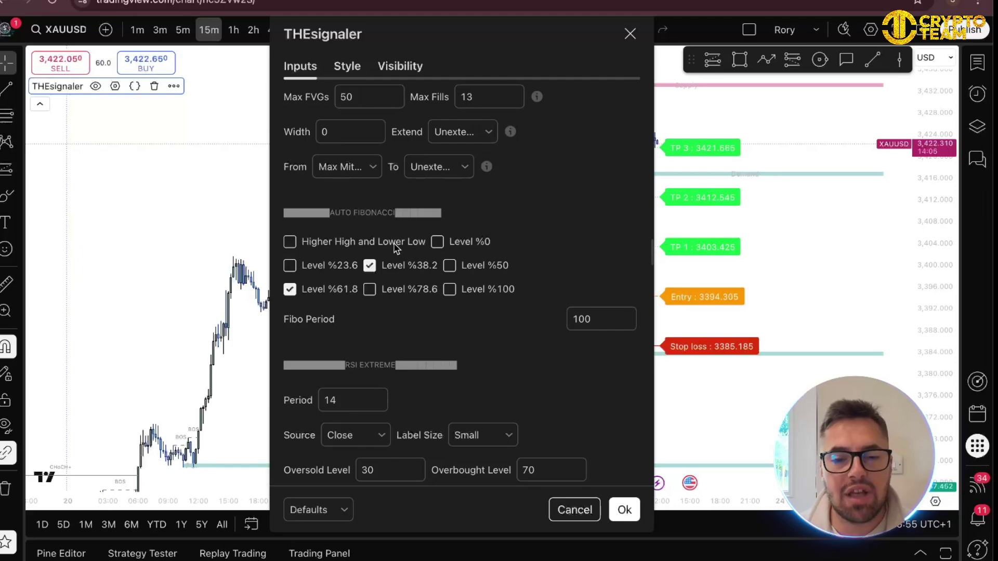
scroll(370, 343, "down", 3)
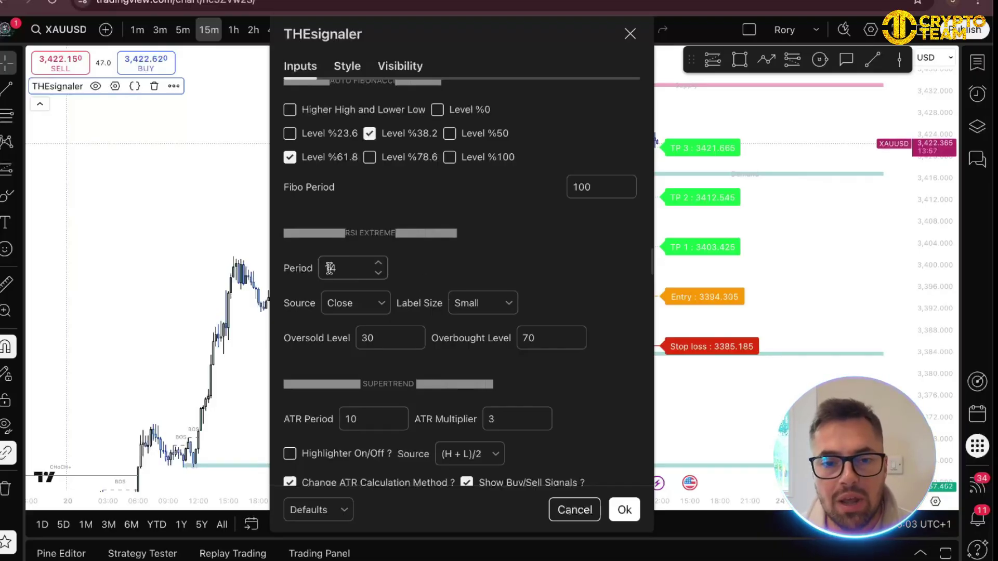
scroll(463, 285, "down", 4)
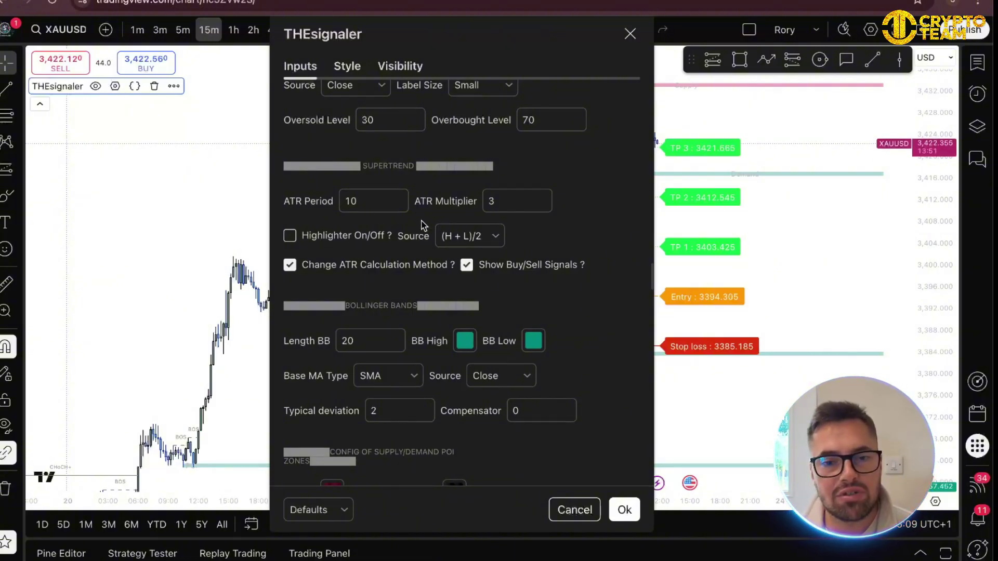
scroll(402, 251, "down", 2)
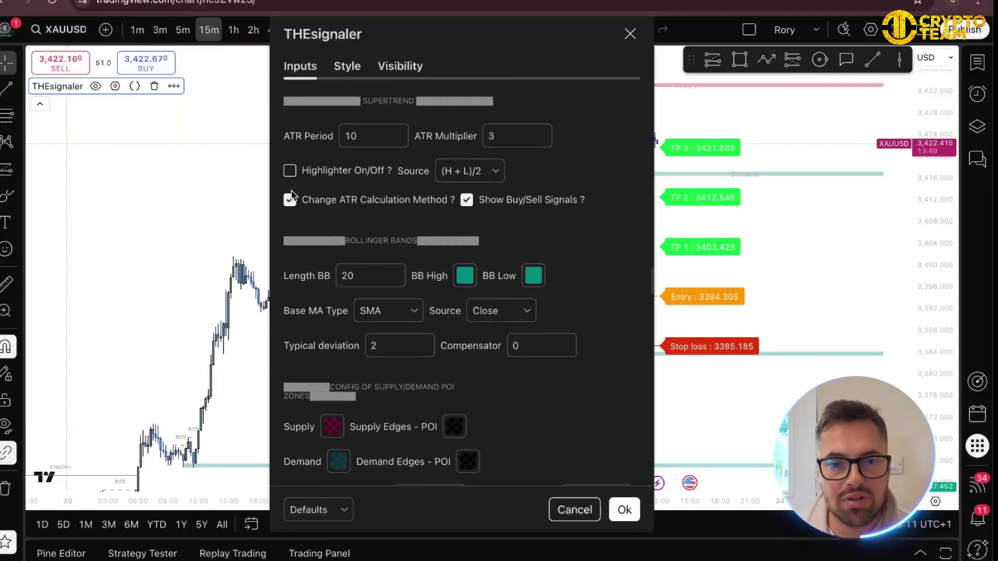
scroll(404, 197, "down", 2)
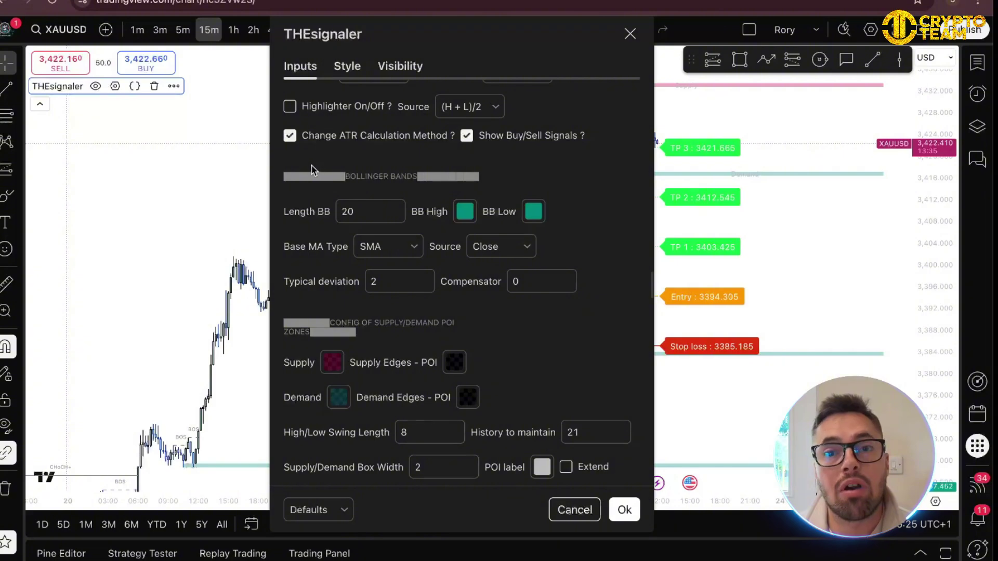
scroll(432, 352, "down", 5)
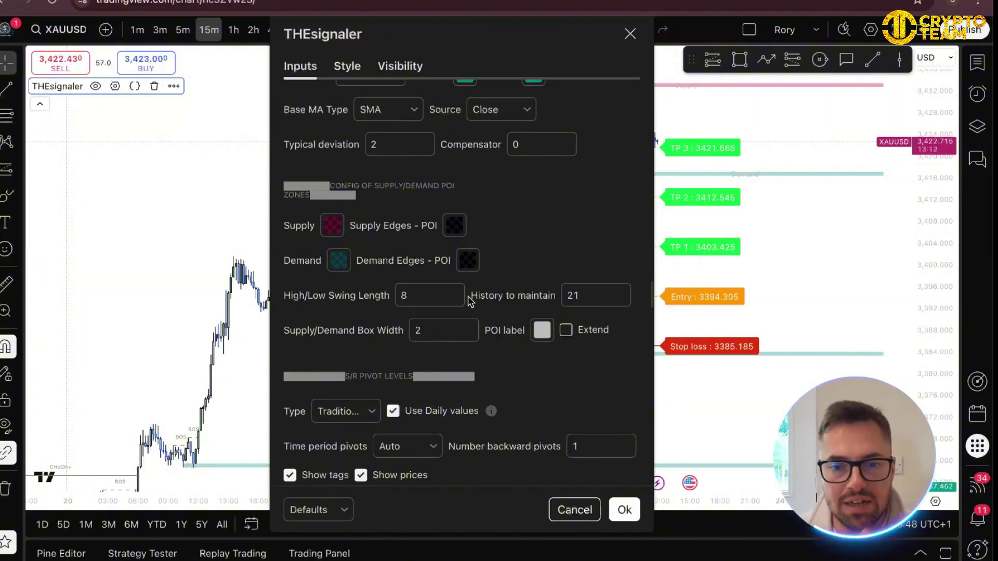
scroll(460, 310, "down", 2)
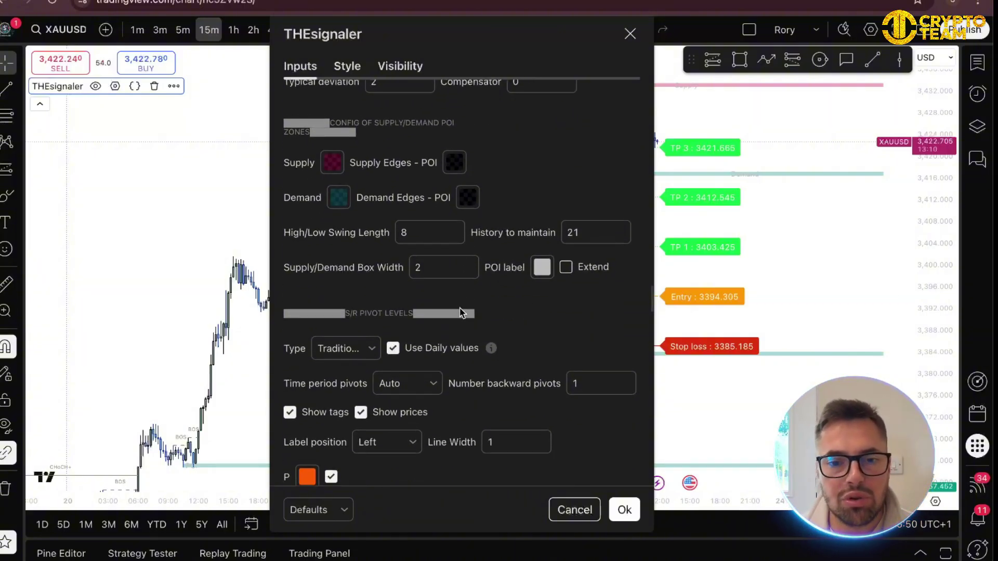
scroll(460, 311, "down", 4)
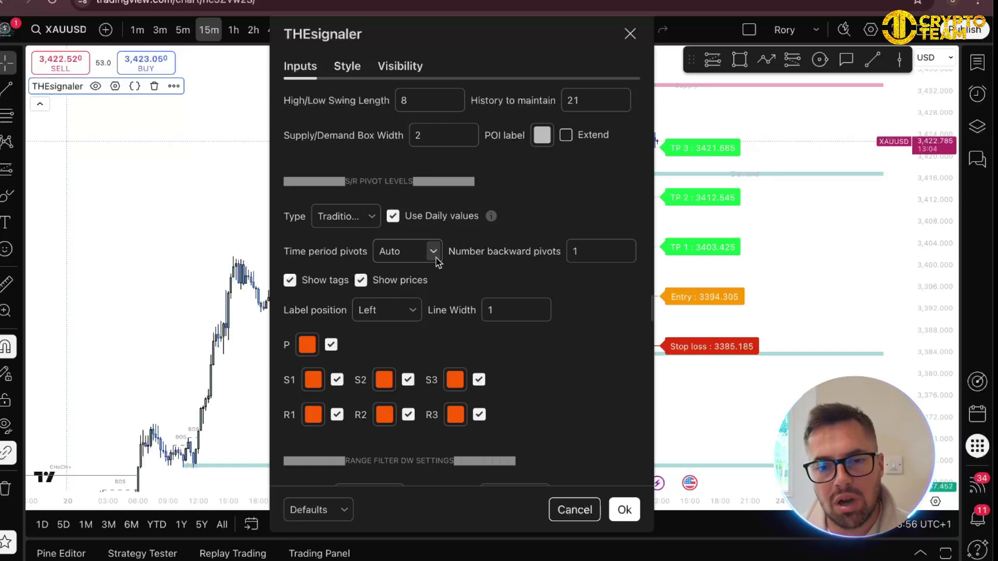
scroll(463, 259, "down", 1)
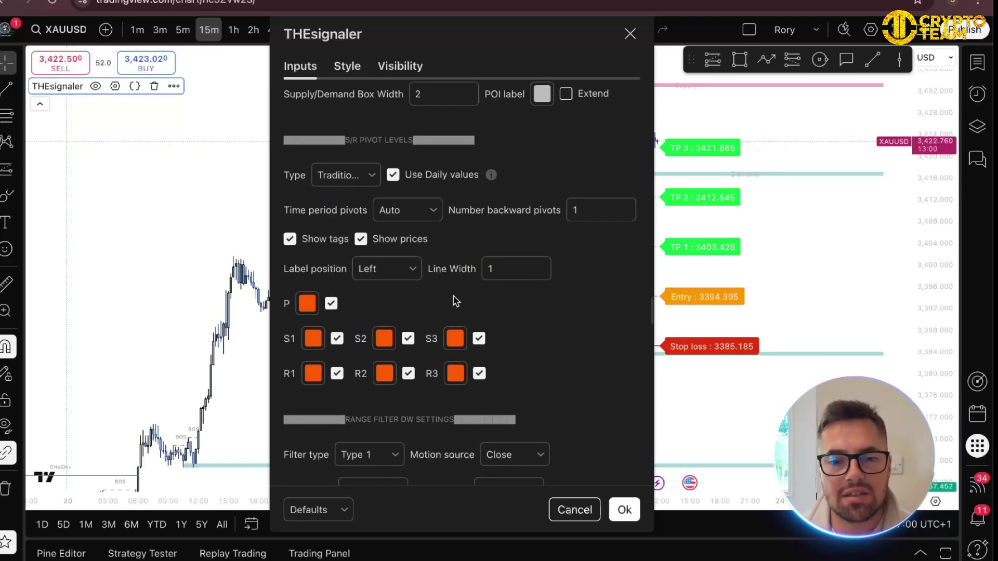
scroll(457, 296, "down", 5)
scroll(454, 300, "down", 7)
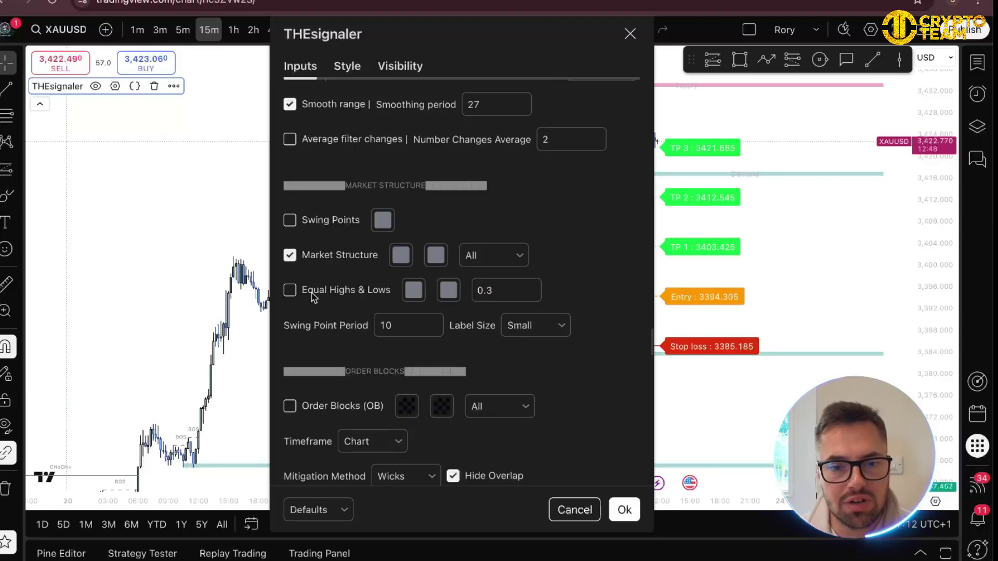
Step: Enable Swing Points under Market Structure and scroll down to the Order Blocks settings
left_click(289, 221)
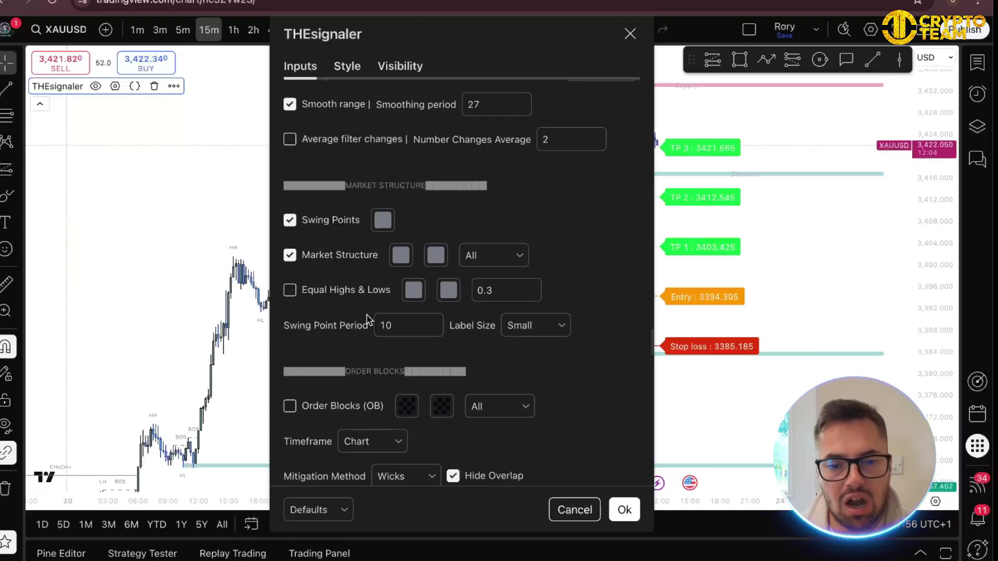
scroll(365, 319, "down", 5)
scroll(364, 319, "down", 2)
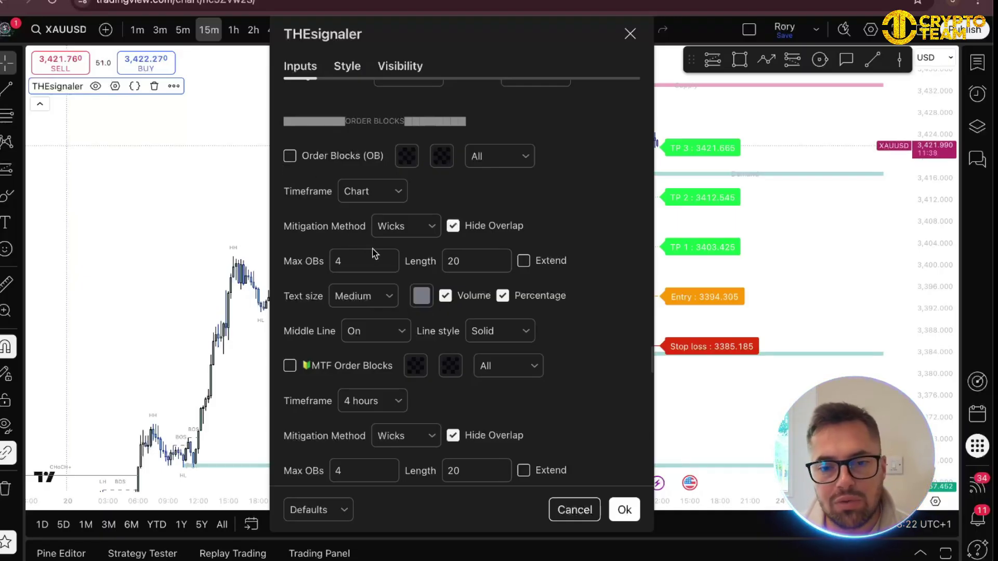
scroll(455, 308, "down", 5)
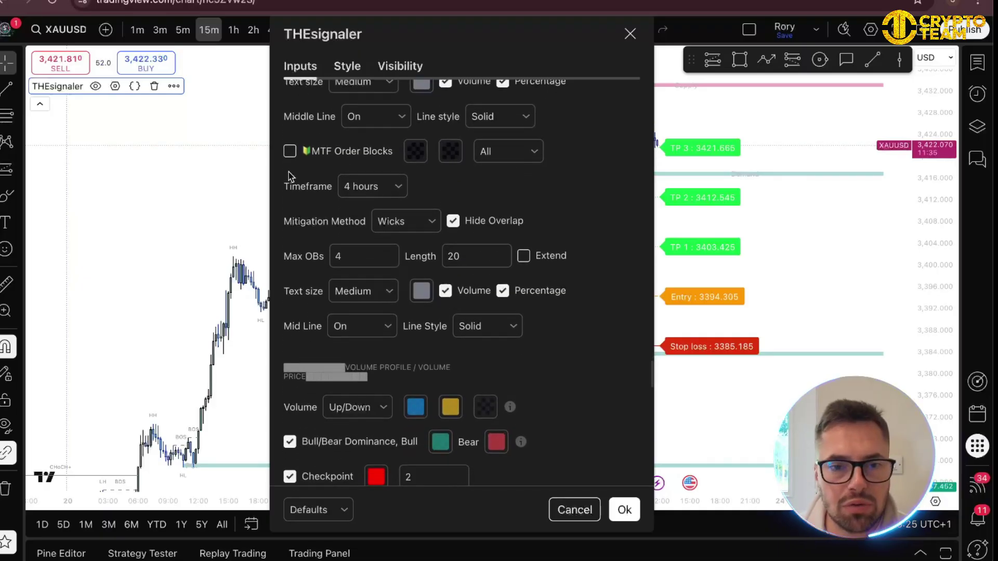
scroll(395, 255, "down", 3)
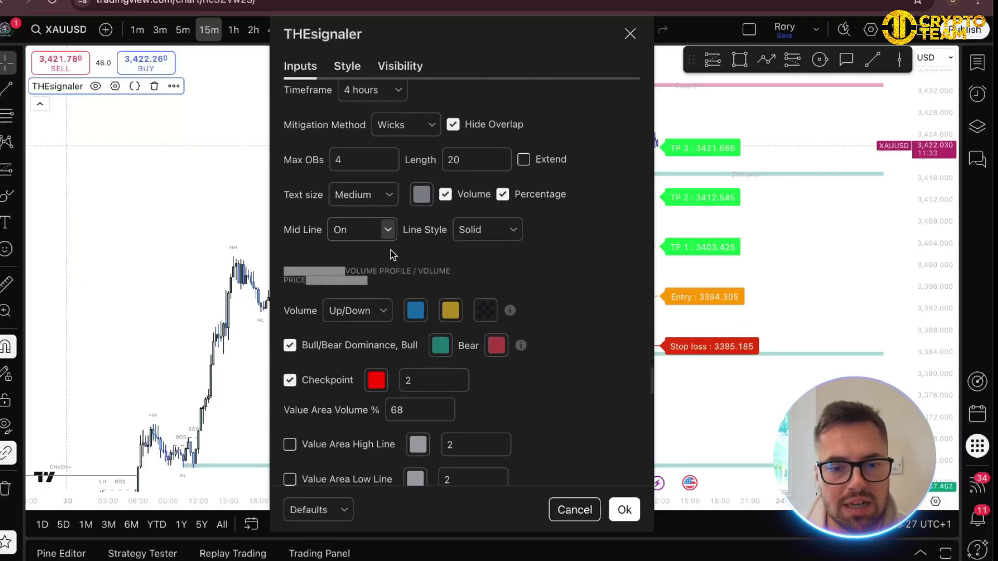
scroll(375, 306, "down", 2)
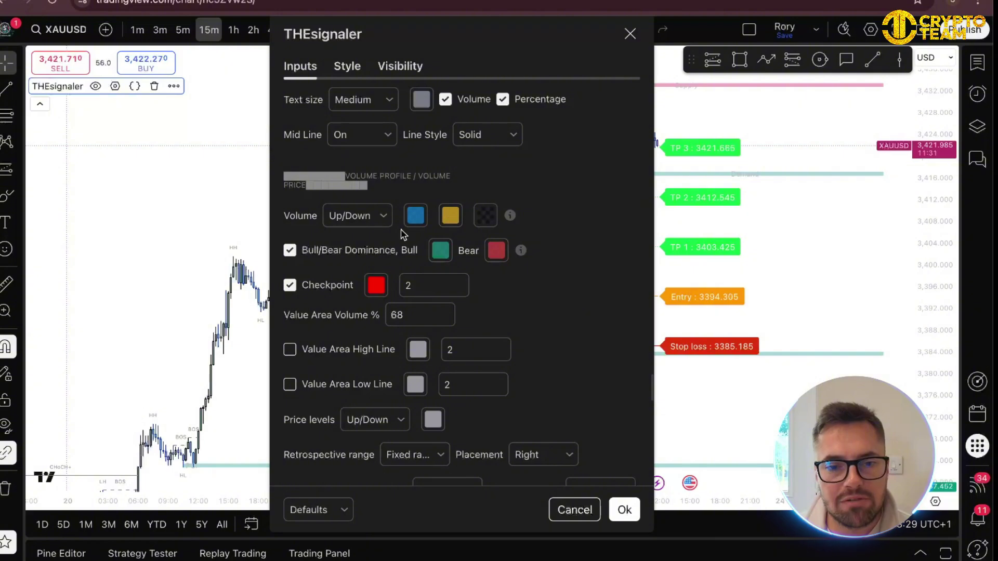
scroll(382, 193, "down", 1)
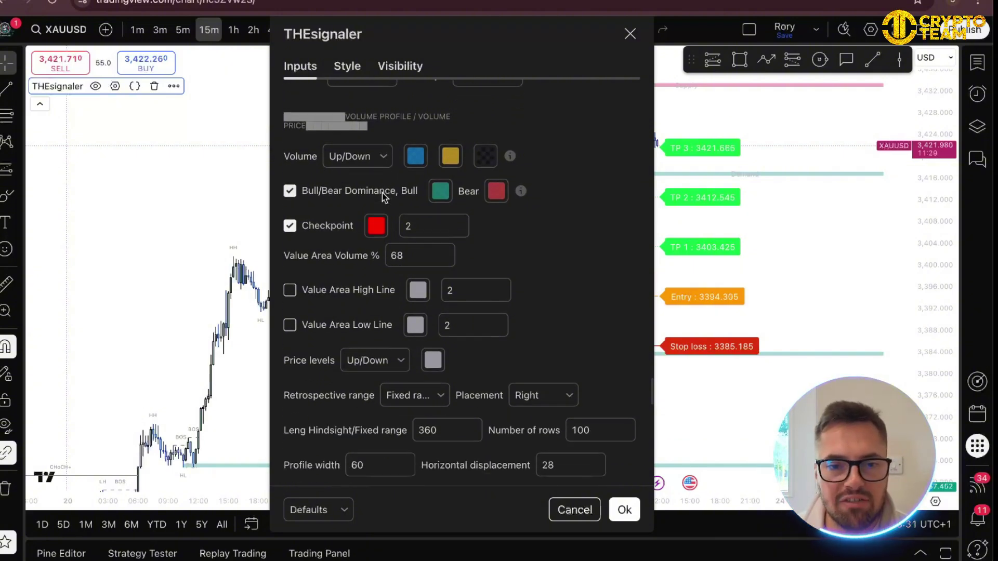
scroll(427, 255, "down", 4)
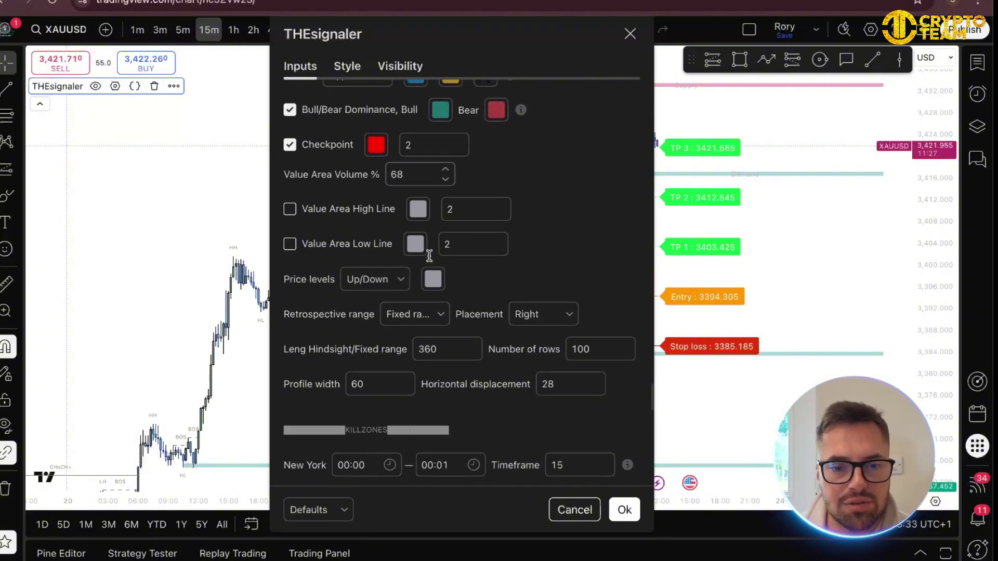
scroll(428, 257, "down", 2)
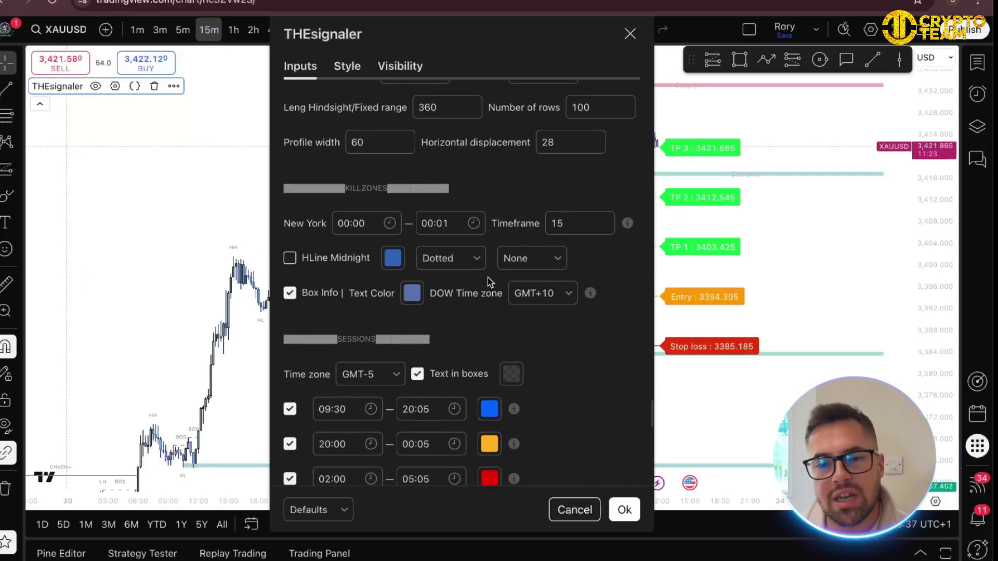
scroll(476, 281, "down", 4)
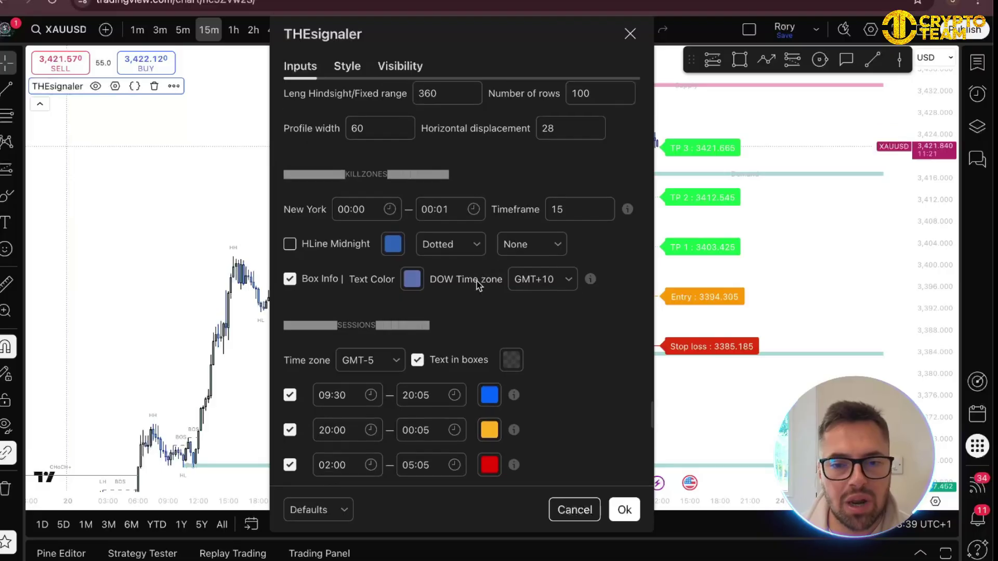
scroll(476, 281, "up", 3)
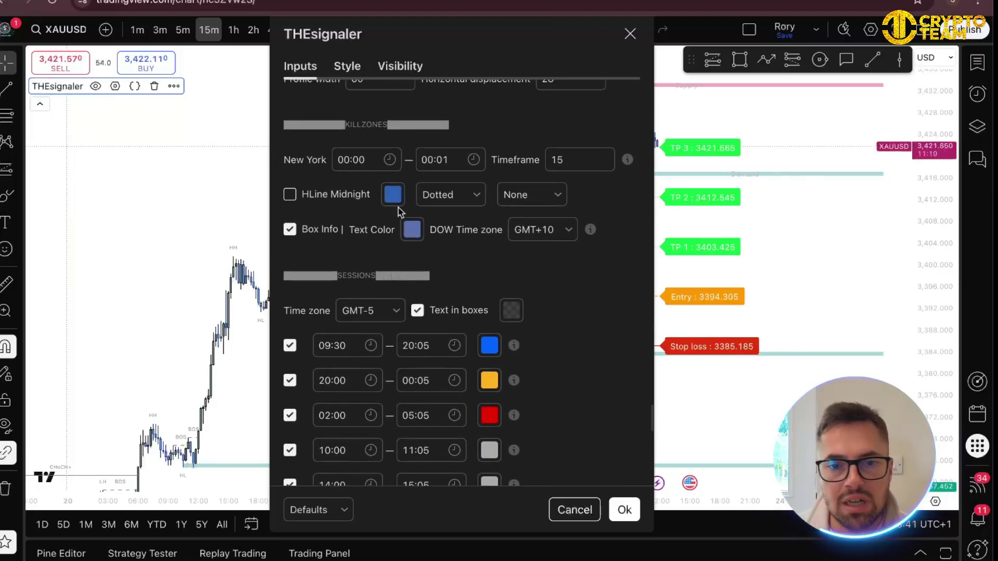
scroll(465, 259, "down", 3)
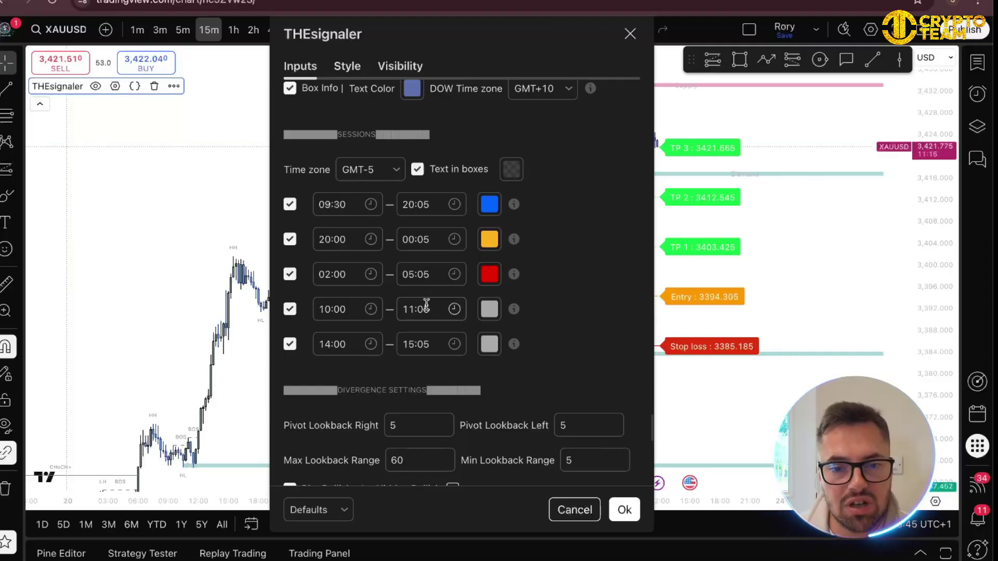
scroll(533, 314, "down", 4)
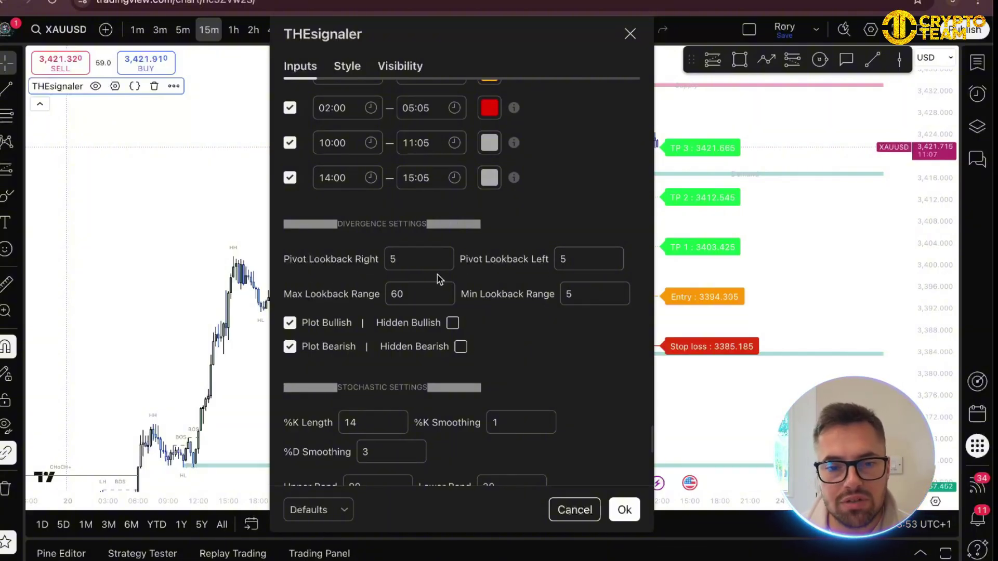
scroll(420, 316, "down", 3)
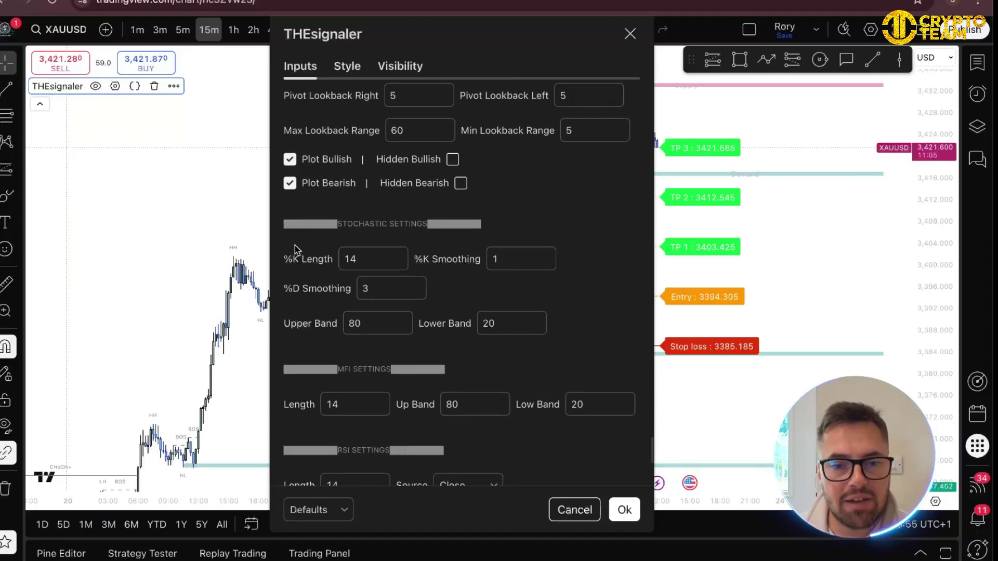
scroll(404, 287, "down", 2)
scroll(388, 280, "down", 1)
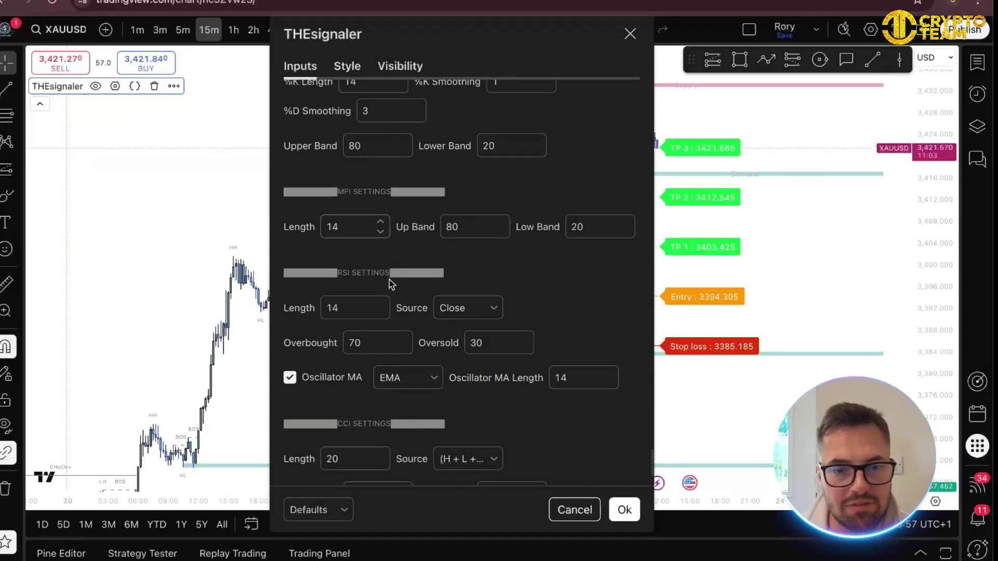
scroll(452, 297, "down", 2)
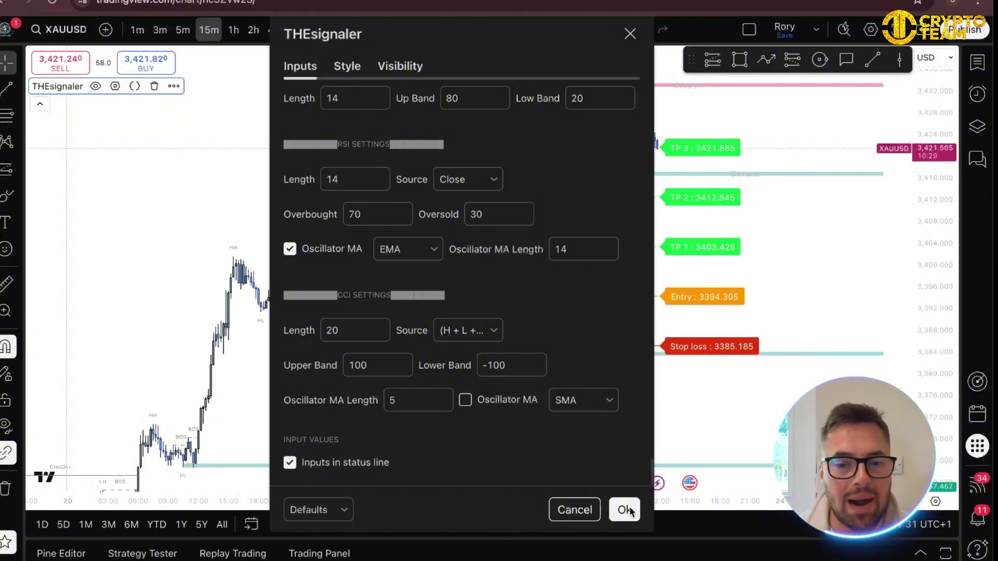
Step: Untick Show take Profit/Stop-loss Area in THEsignaler's Risk Management inputs
scroll(525, 359, "up", 20)
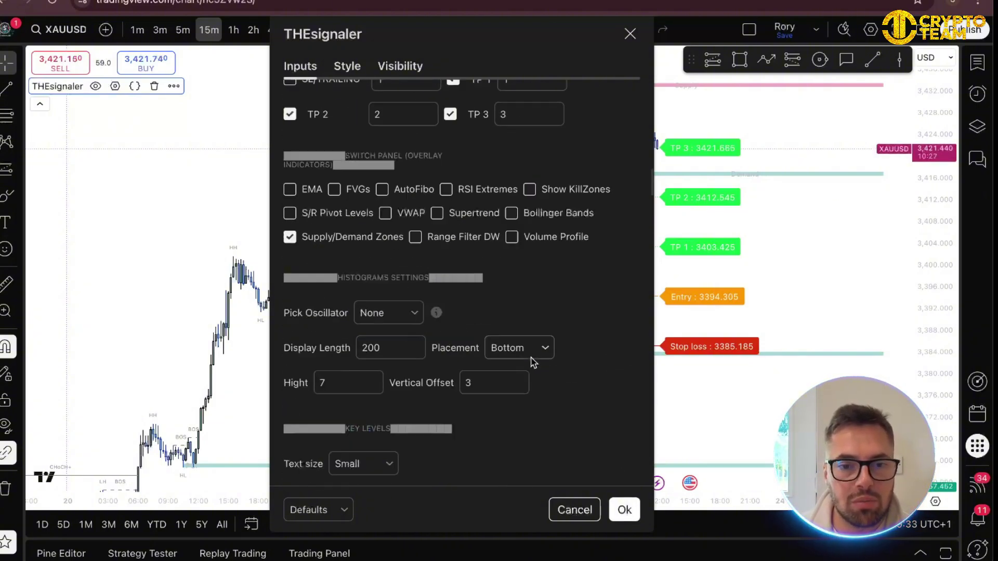
scroll(468, 338, "up", 10)
scroll(371, 289, "down", 7)
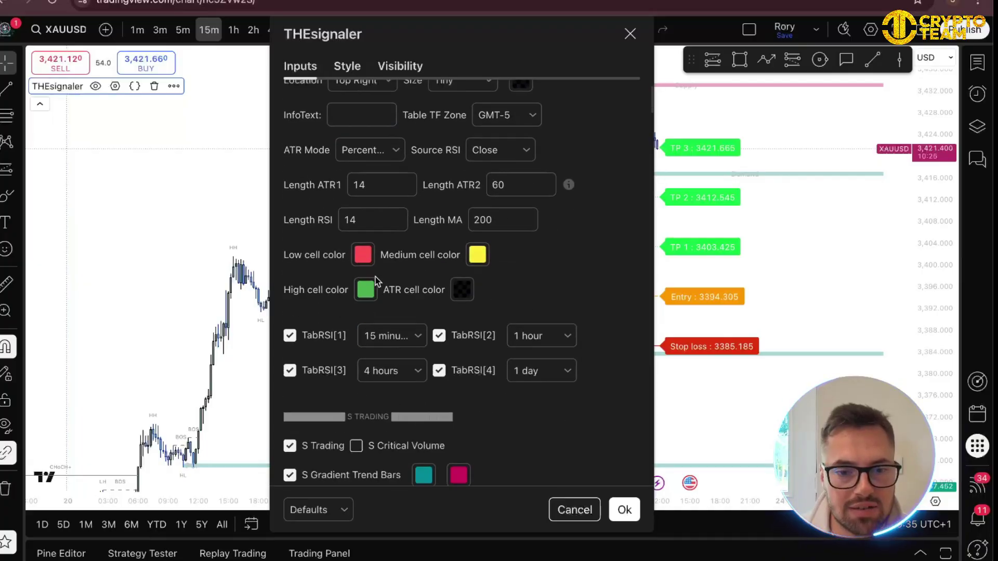
scroll(364, 301, "down", 8)
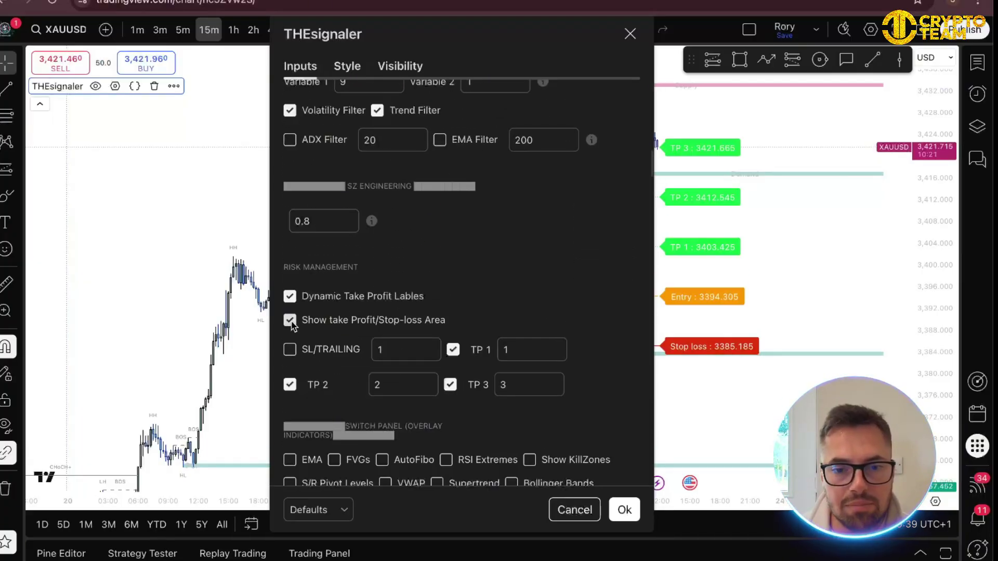
left_click(290, 320)
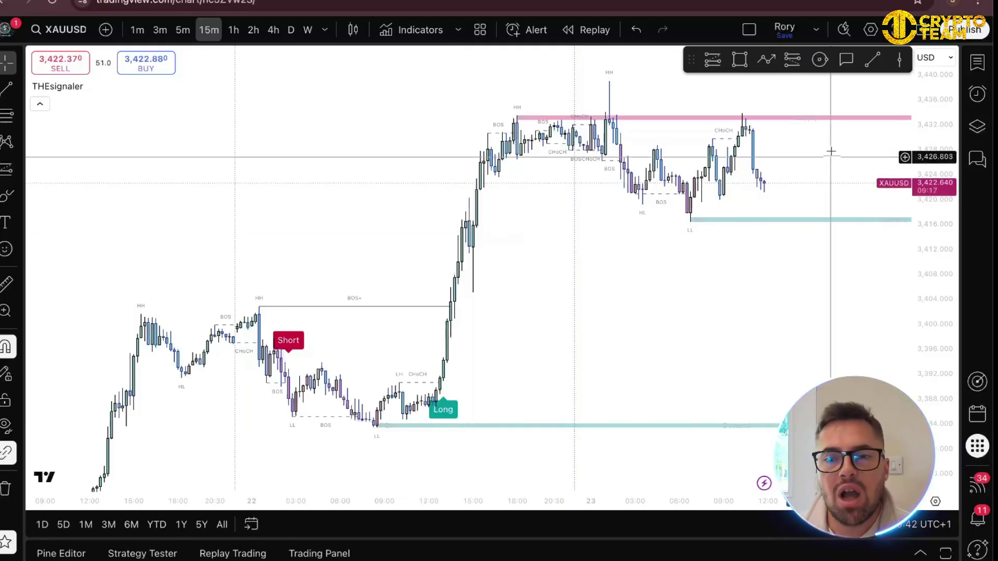
left_click(765, 60)
left_click(141, 262)
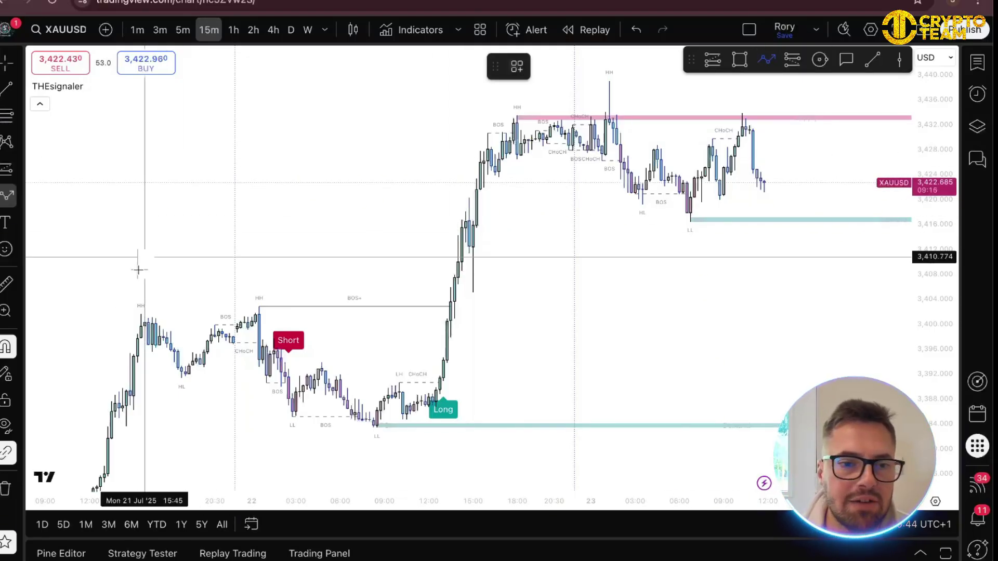
left_click(175, 194)
left_click(200, 250)
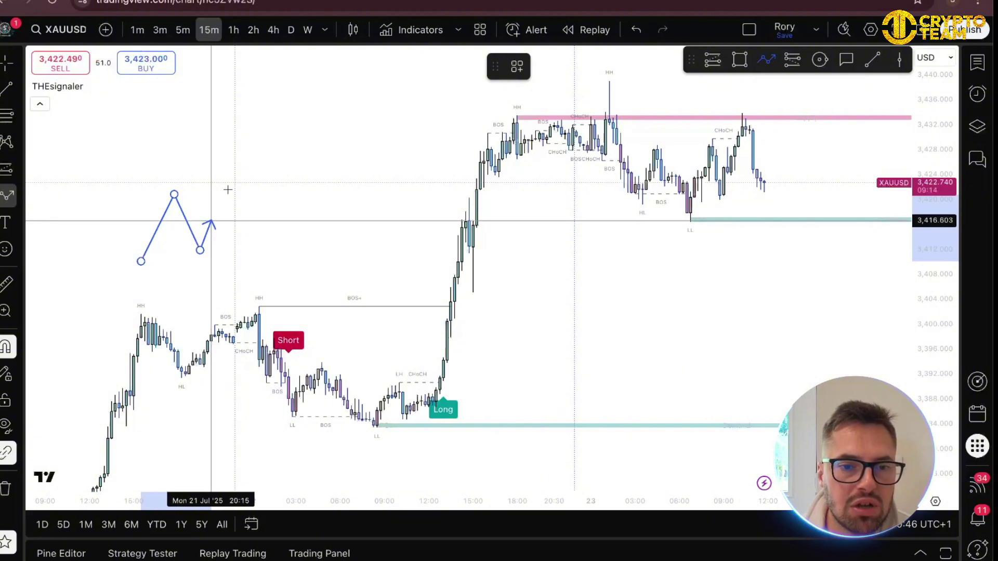
left_click(244, 157)
left_click(266, 221)
left_click(308, 115)
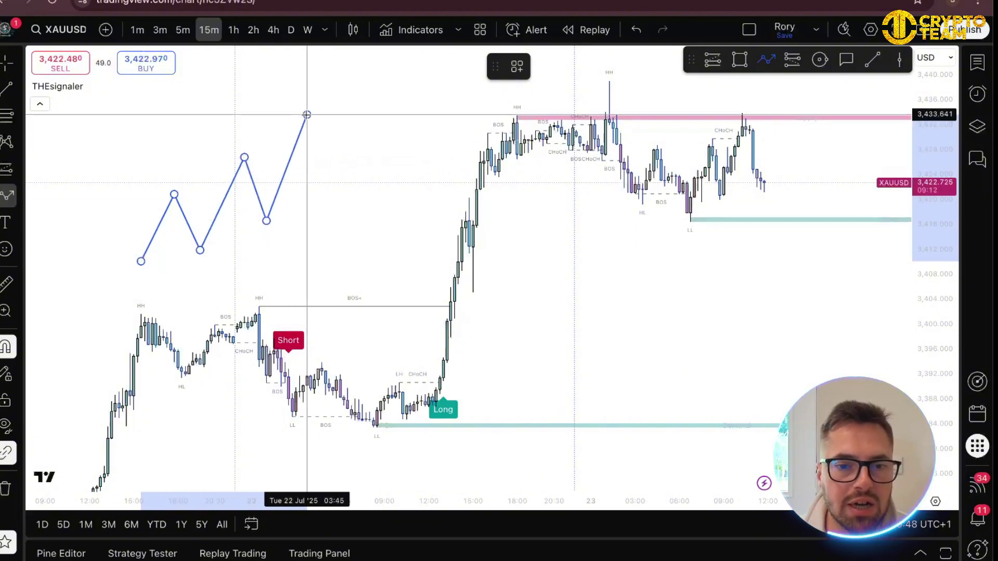
left_click(329, 180)
left_click(359, 105)
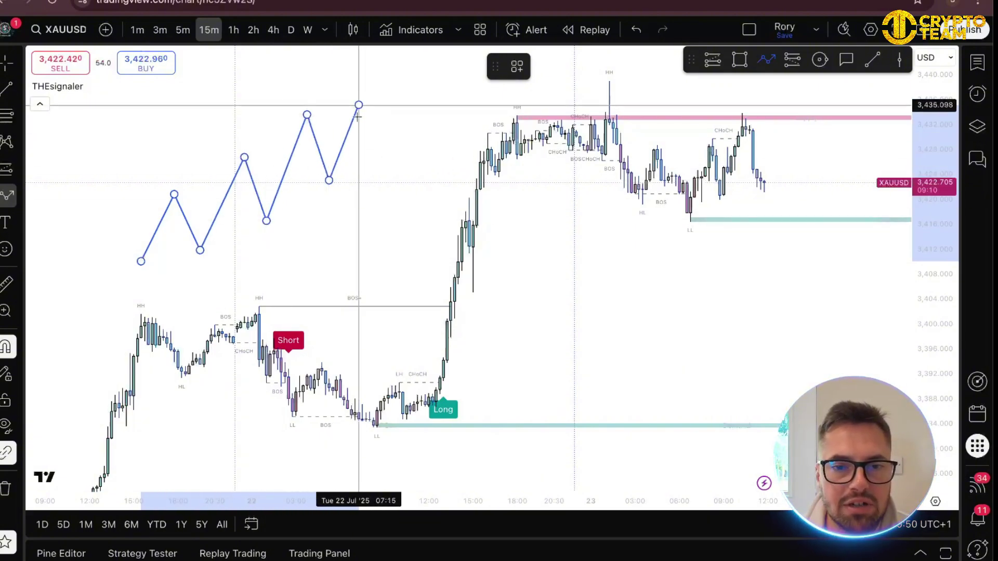
left_click(369, 227)
left_click(399, 132)
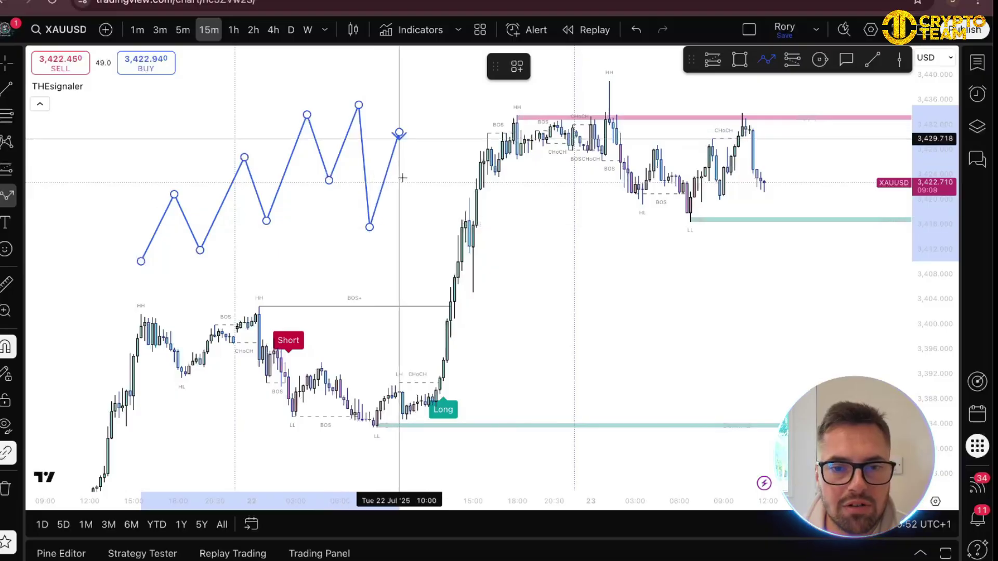
left_click(425, 275)
left_click(451, 166)
double_click(488, 297)
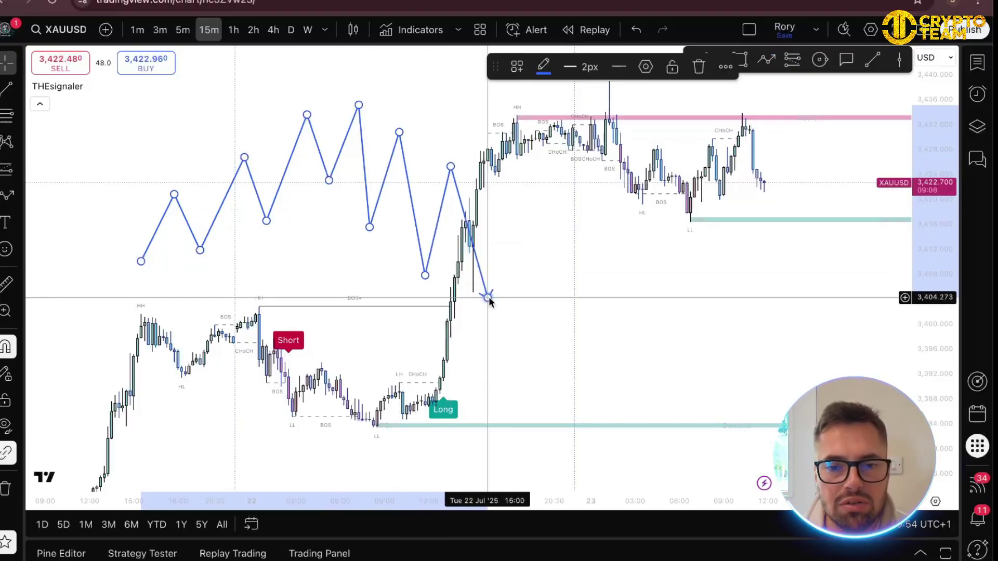
key("Delete")
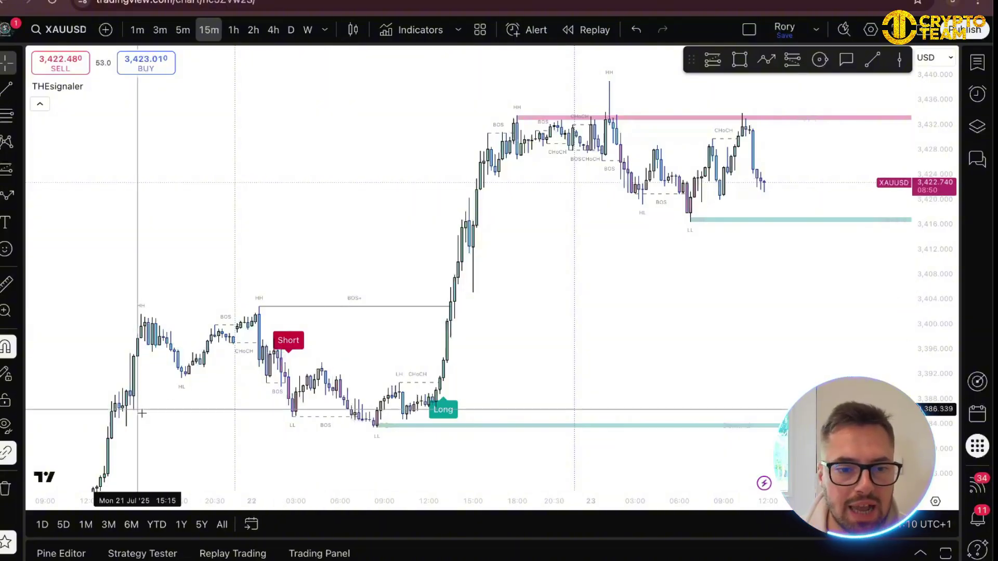
Step: Pan the XAUUSD 15m chart back to earlier price action around the Long signal
scroll(142, 413, "left", 6)
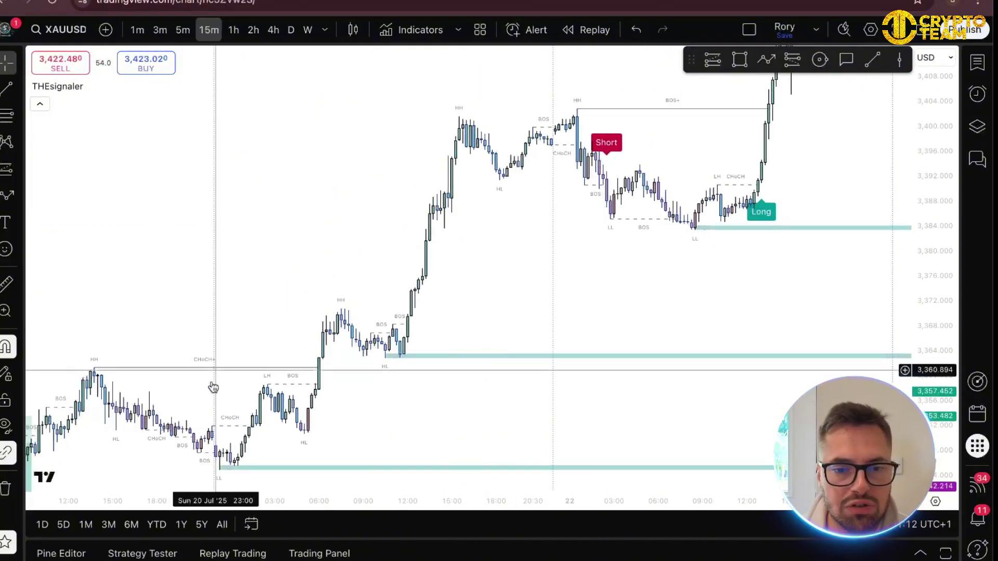
left_click_drag(485, 257, 284, 338)
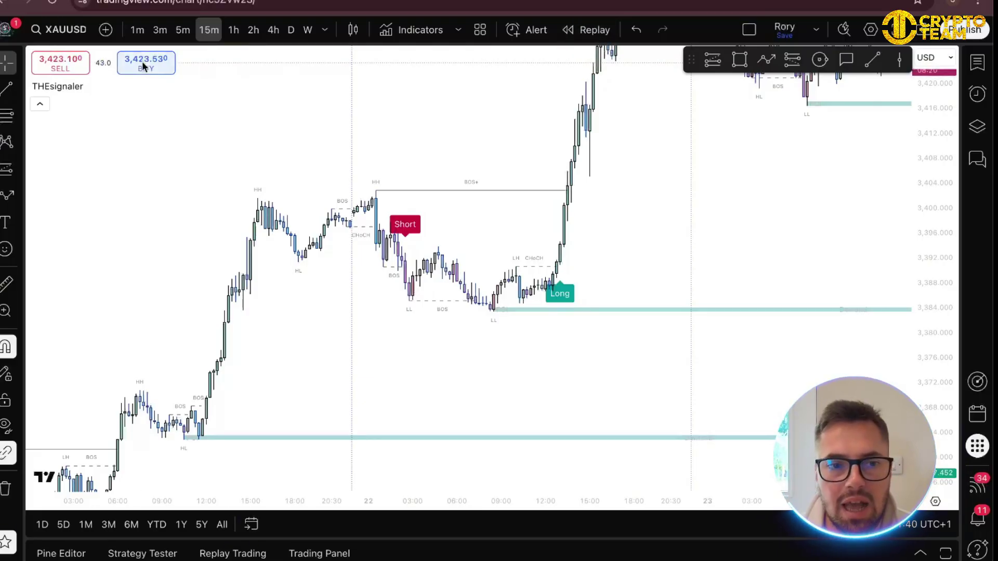
Step: Re-enable THEsignaler's take-profit/stop-loss area and start Bar Replay on the chart
double_click(57, 86)
scroll(480, 359, "down", 3)
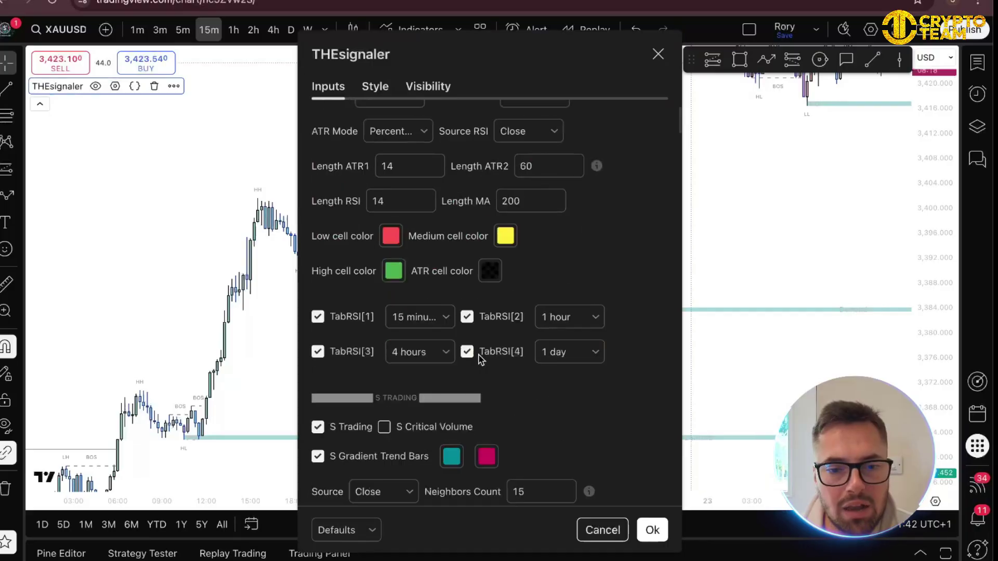
scroll(480, 359, "down", 12)
scroll(364, 343, "down", 5)
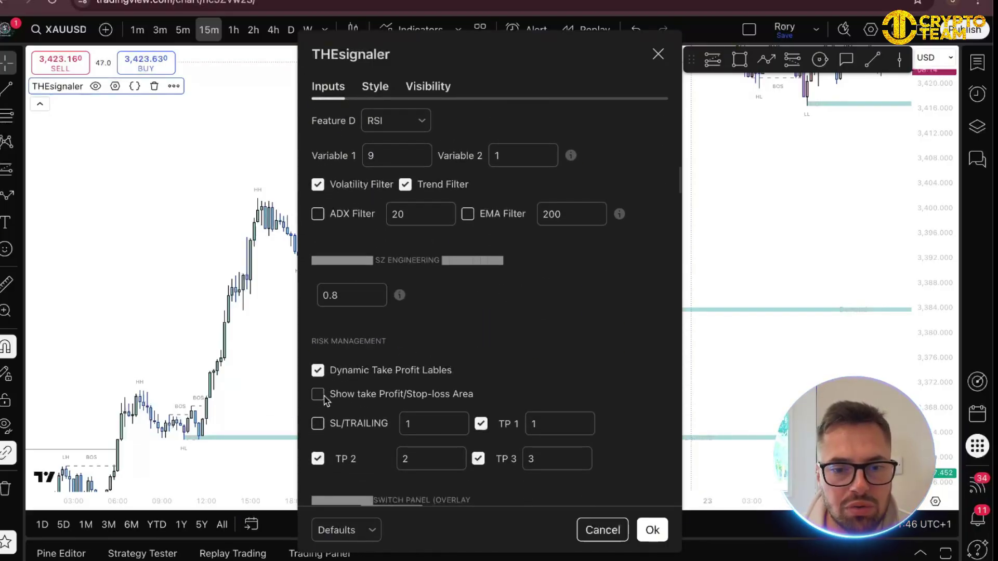
left_click(318, 394)
left_click(652, 529)
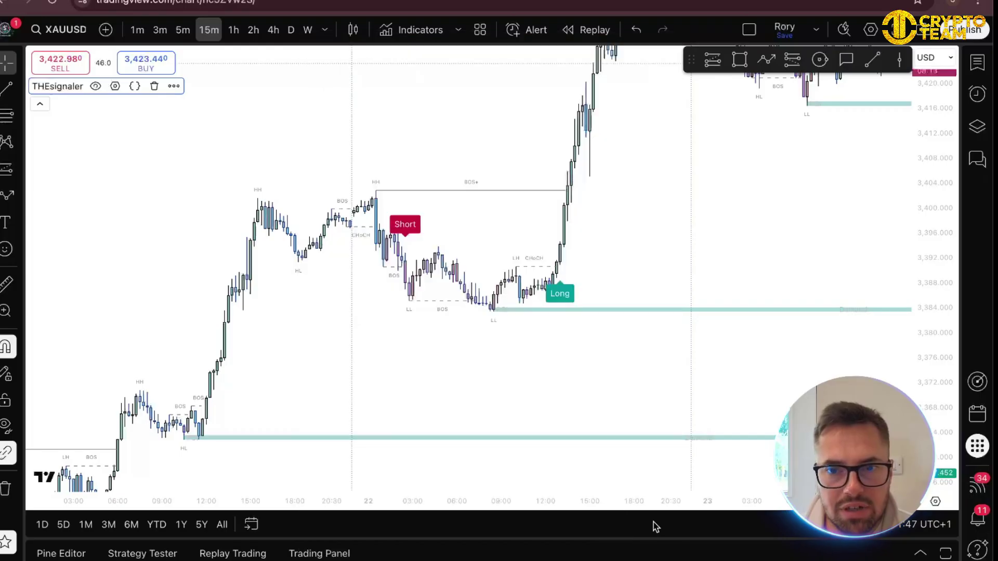
left_click(594, 30)
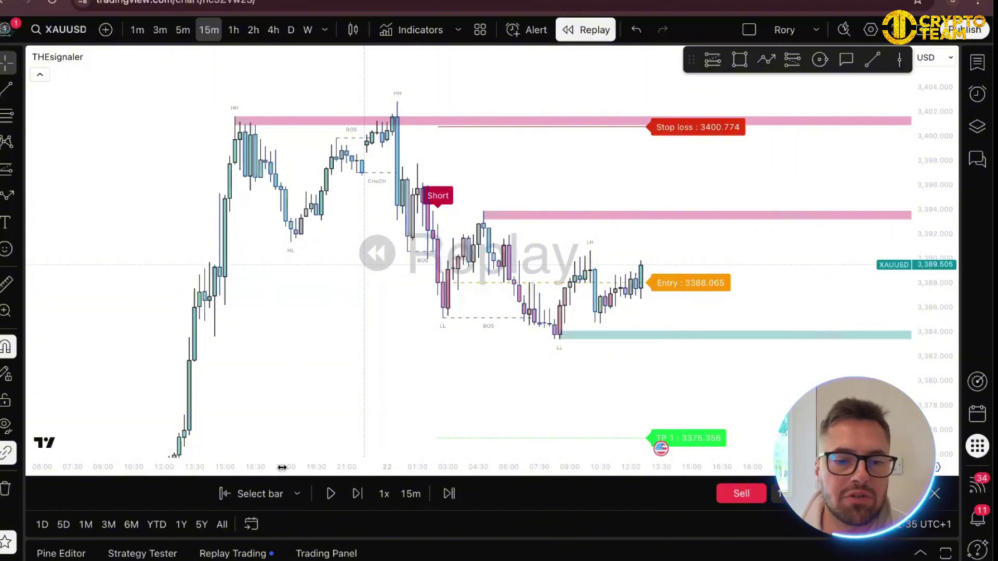
Step: Step the replay forward until the Long signal prints at entry 3394.305
left_click(353, 492)
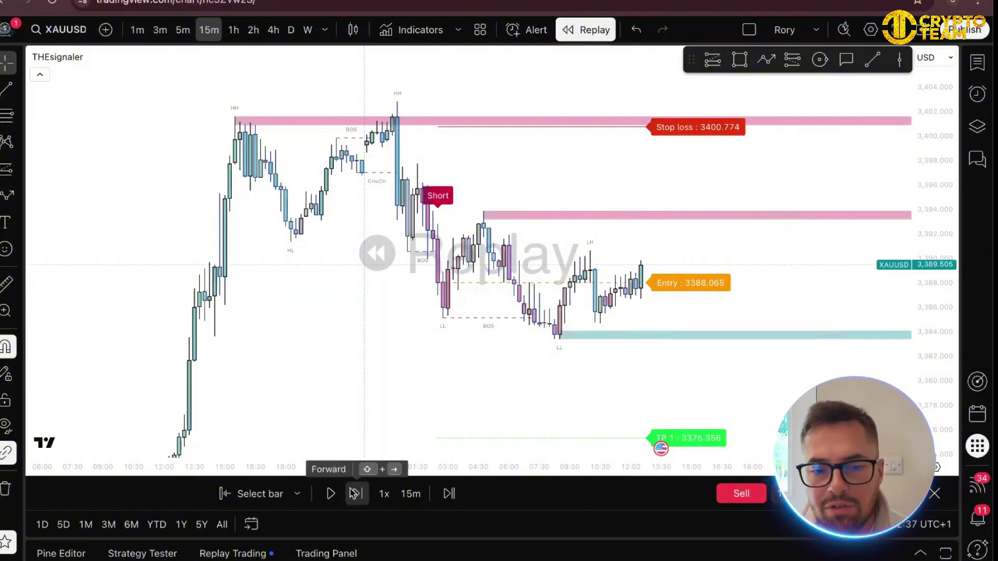
left_click(353, 492)
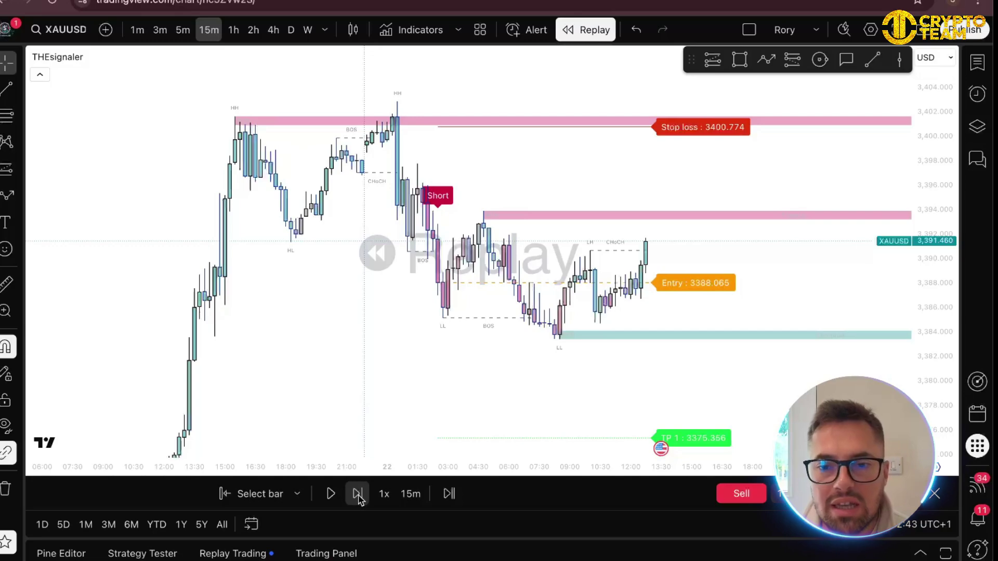
left_click(358, 494)
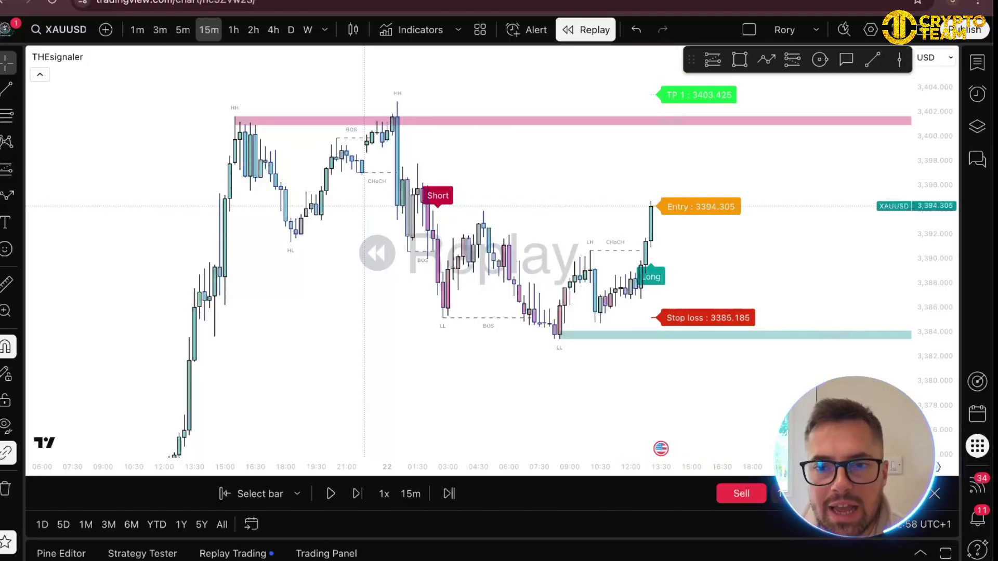
Step: Place a long position at entry 3394.305 with its stop at 3385.185 and widen it
left_click(712, 59)
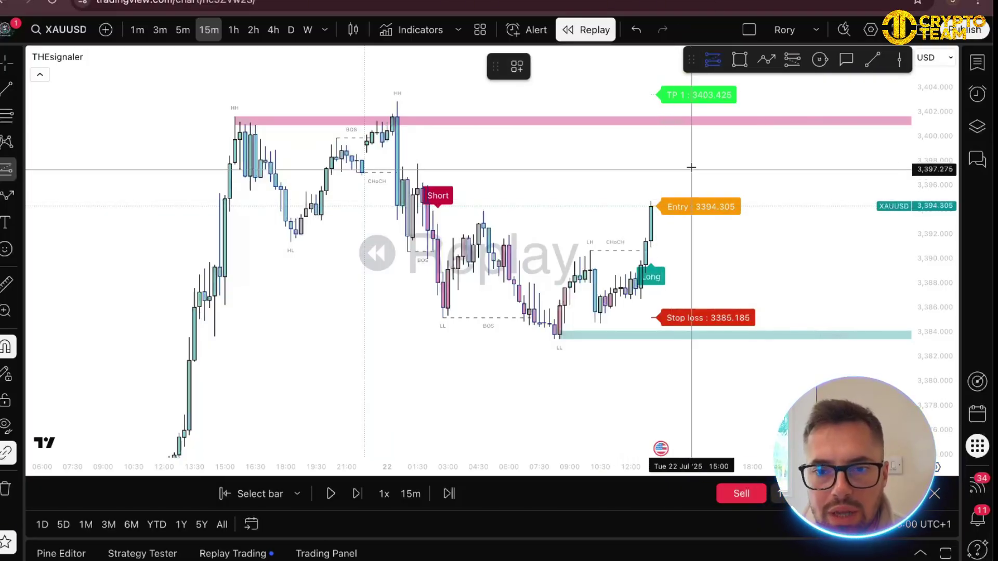
left_click(651, 206)
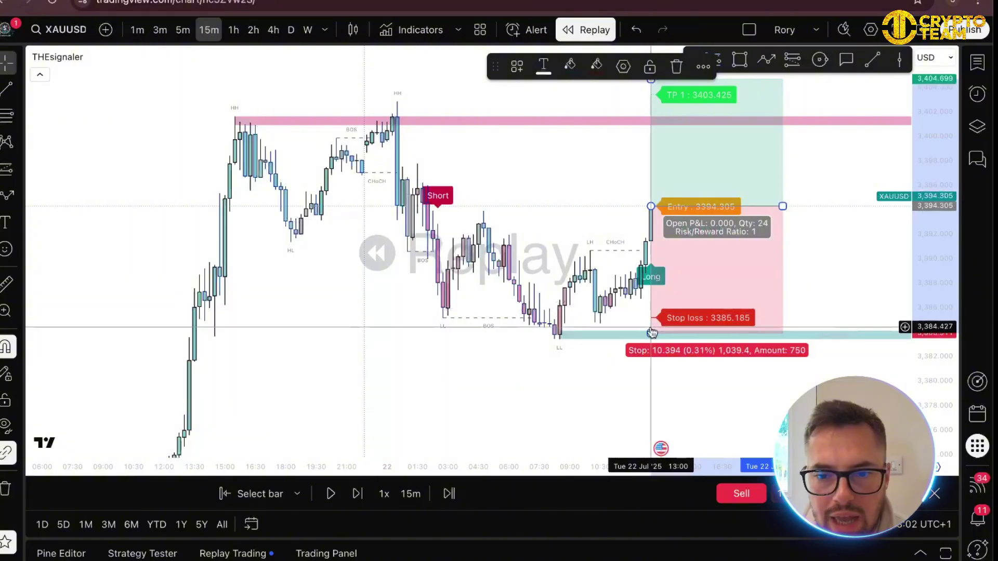
left_click_drag(676, 335, 677, 318)
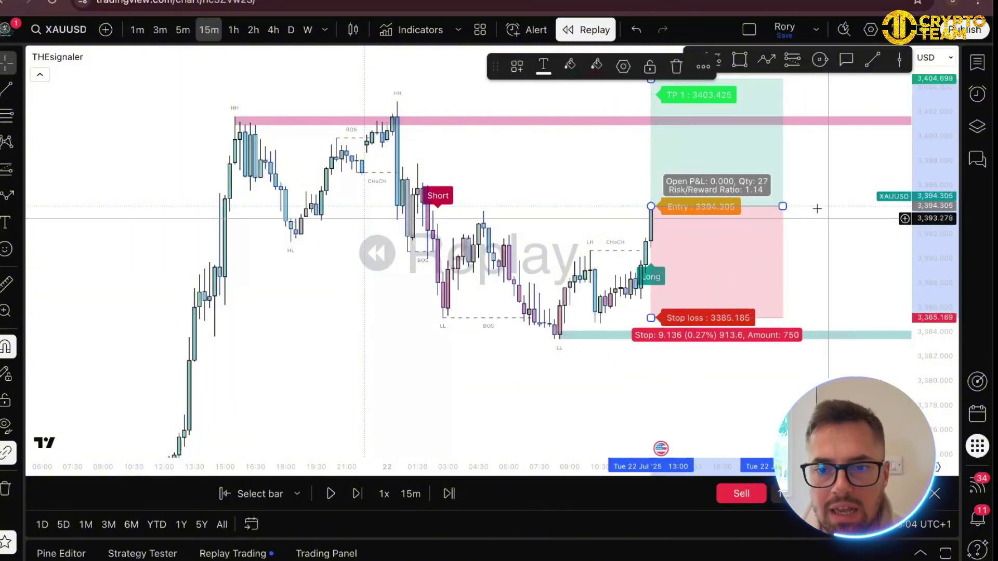
left_click_drag(783, 206, 825, 207)
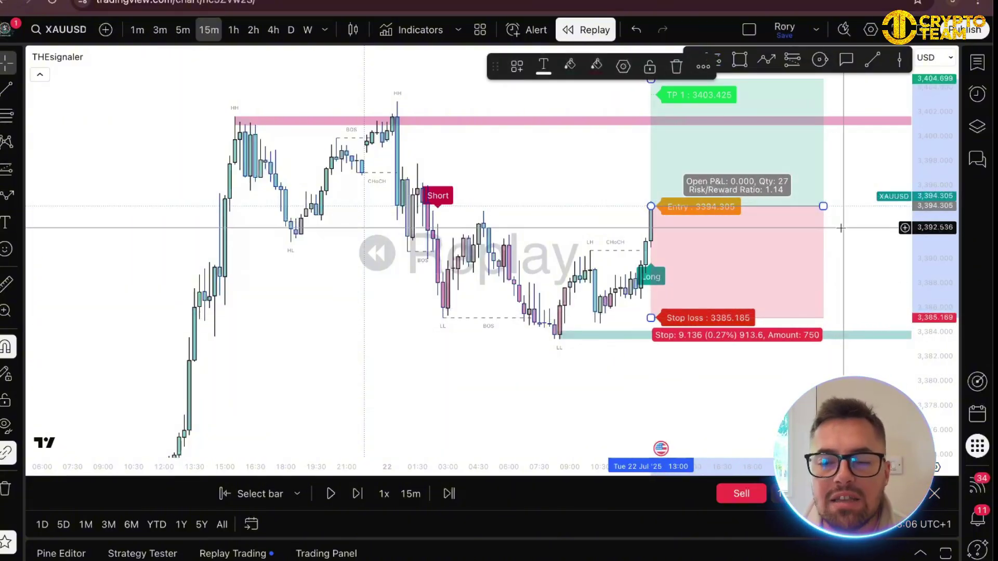
left_click(840, 227)
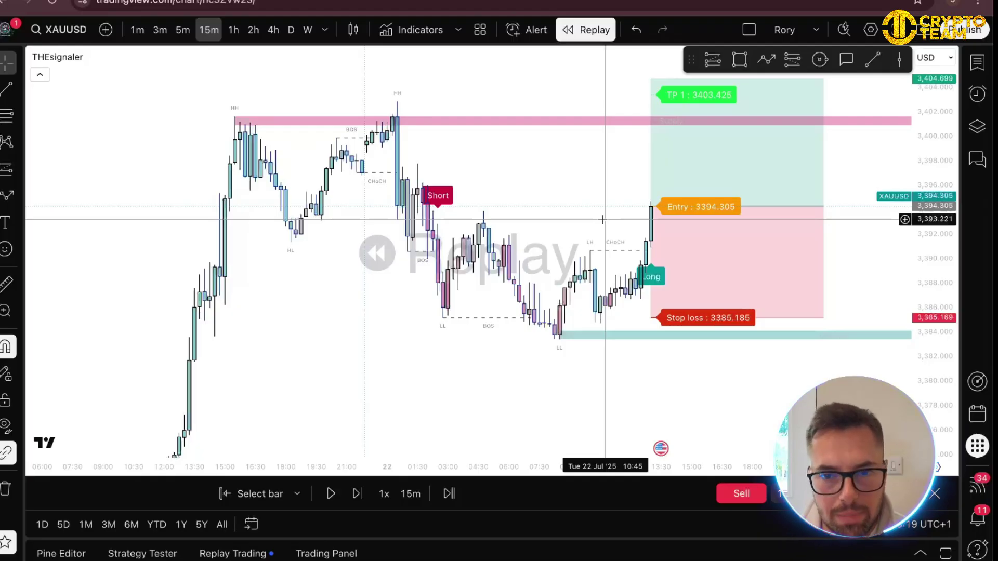
Step: Raise the long position's target to TP 2 at 3412.545
left_click_drag(602, 220, 533, 288)
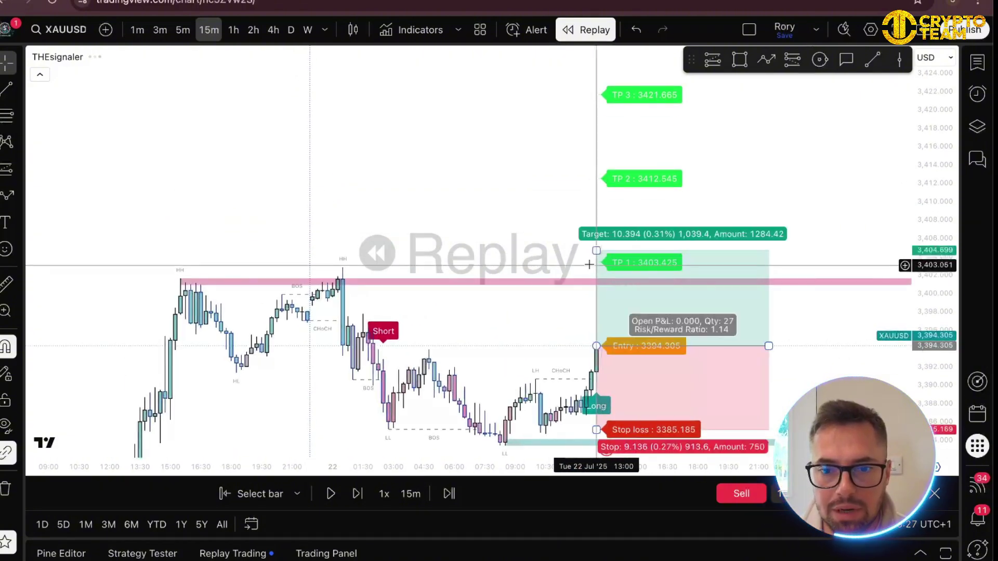
left_click_drag(596, 251, 619, 264)
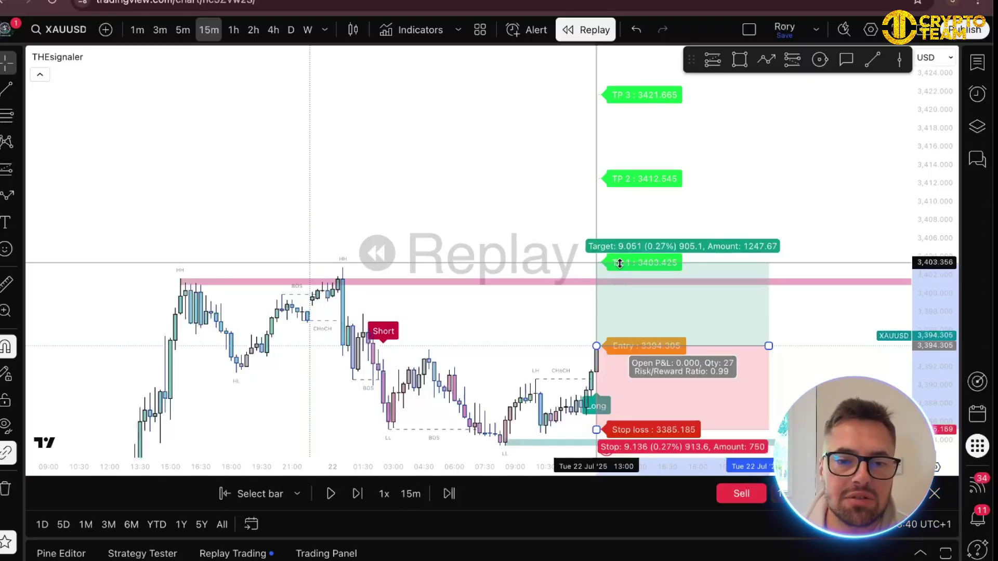
left_click_drag(619, 263, 643, 179)
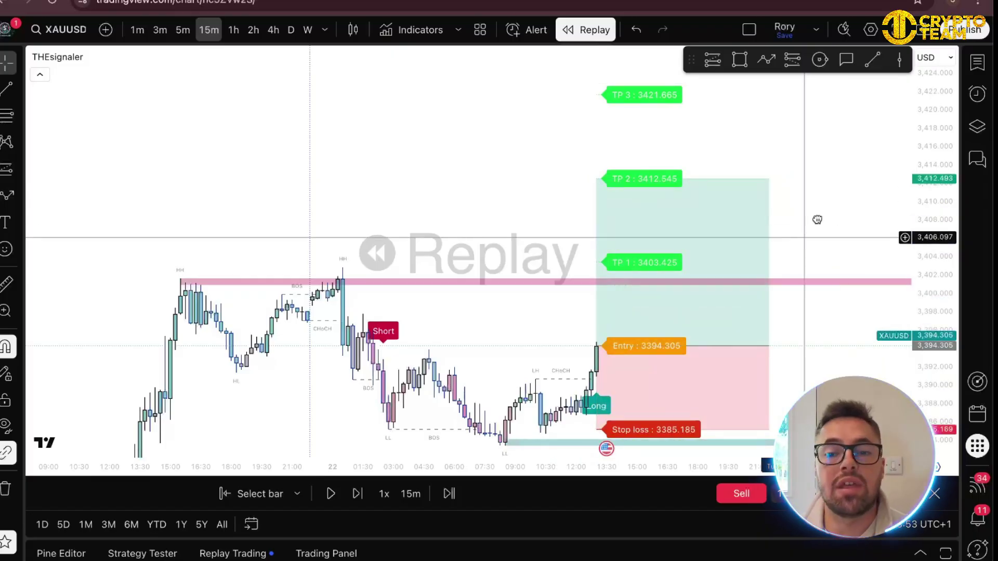
left_click_drag(815, 218, 826, 184)
scroll(826, 184, "down", 1)
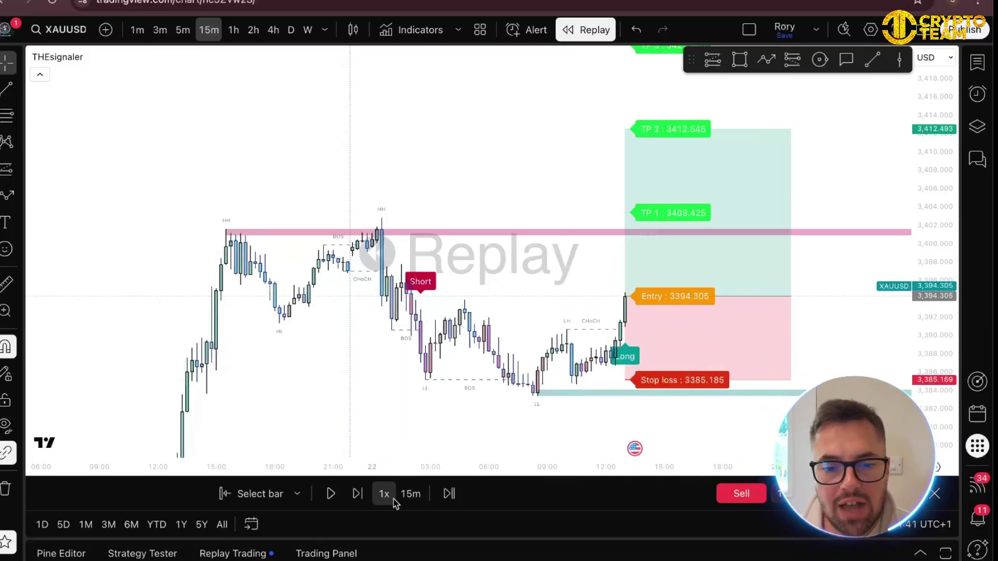
Step: Step the replay forward past TP 1 at 3403.425 toward the 3412.545 TP 2 target
left_click(356, 495)
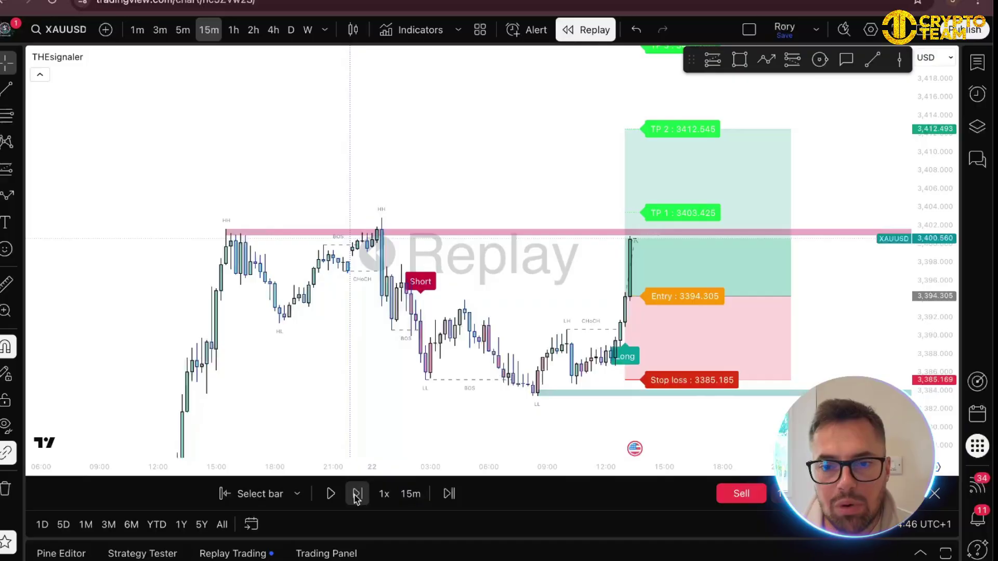
left_click(357, 494)
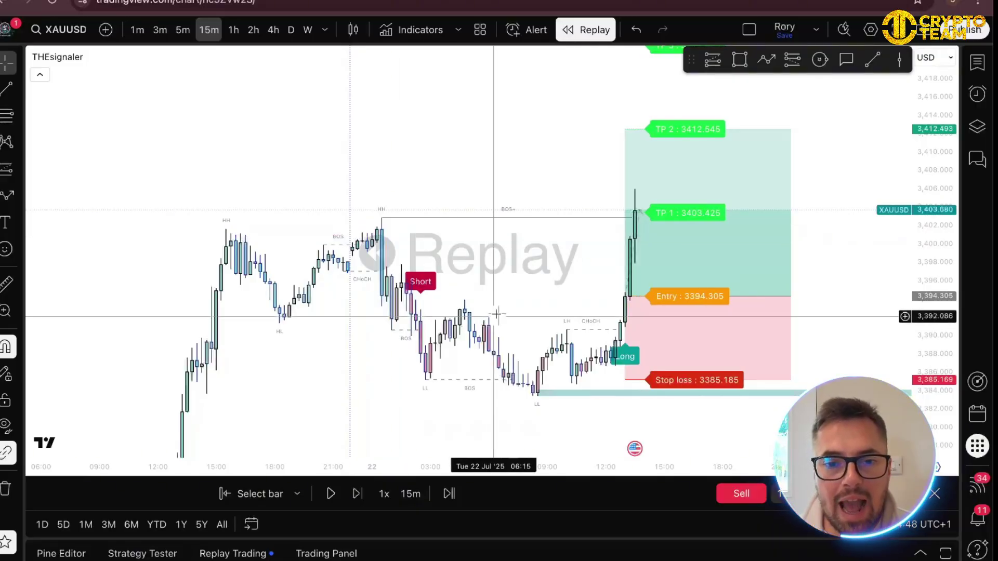
key("shift+Right")
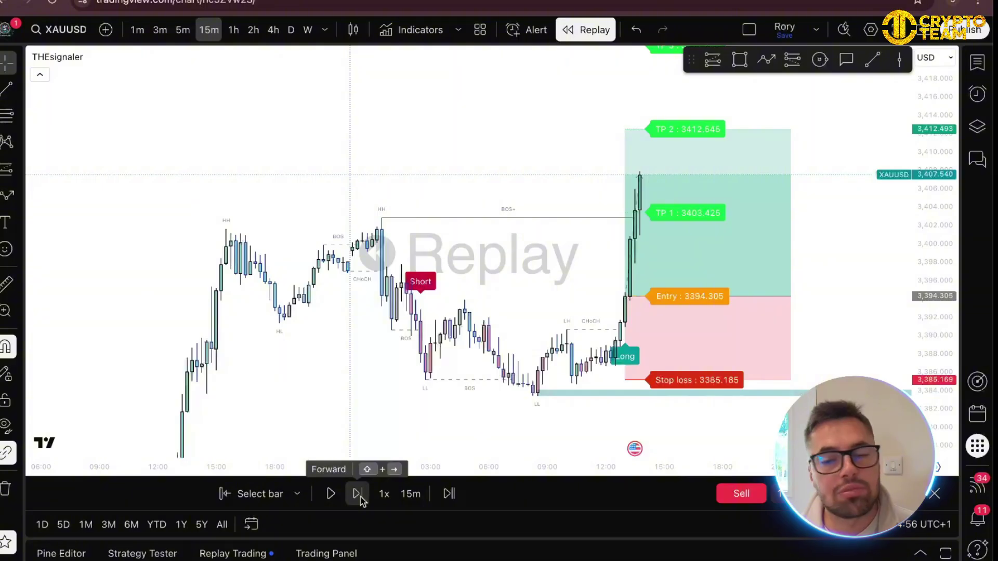
left_click(645, 349)
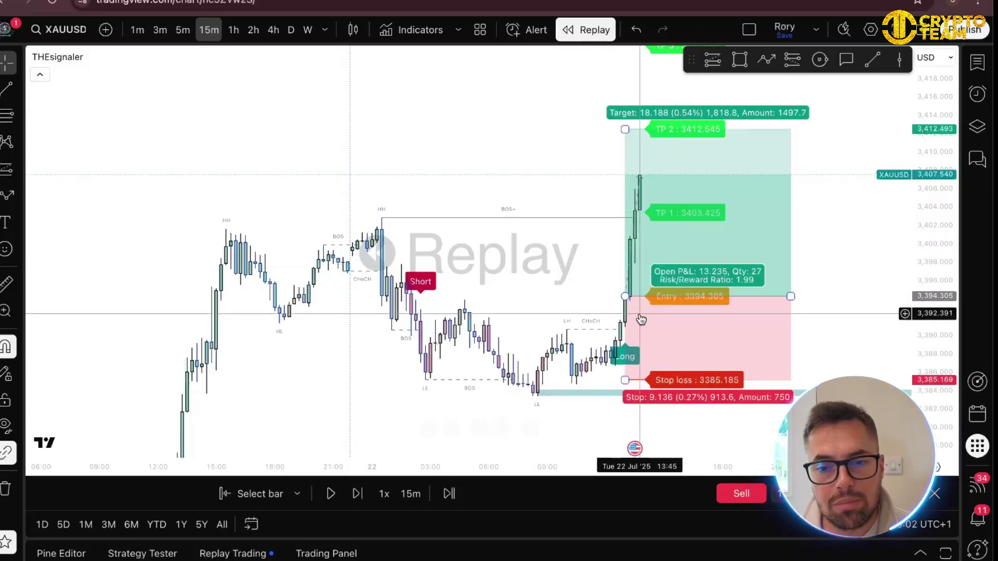
left_click(358, 495)
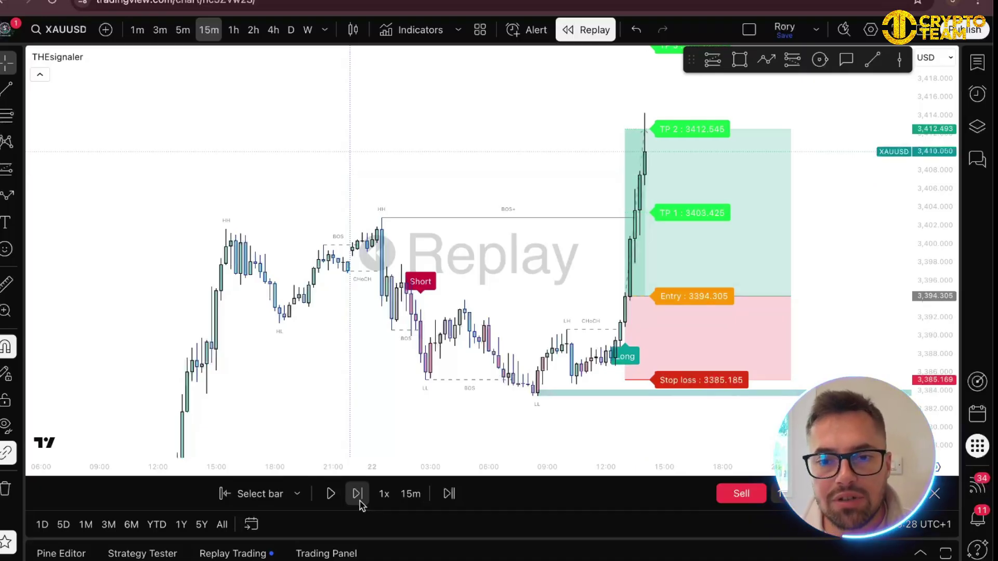
Step: Raise the long position's target to the TP 3 level at 3421.665
left_click_drag(508, 161, 466, 207)
left_click(591, 173)
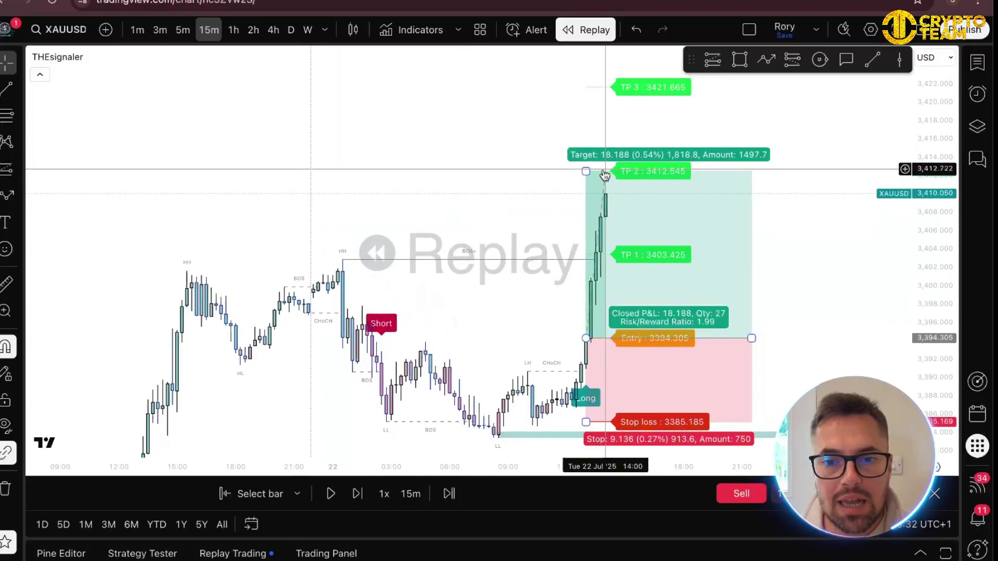
left_click_drag(591, 173, 568, 86)
Step: Step the replay forward four bars until price hits TP 3, closing the trade at 3:1 reward
left_click(357, 494)
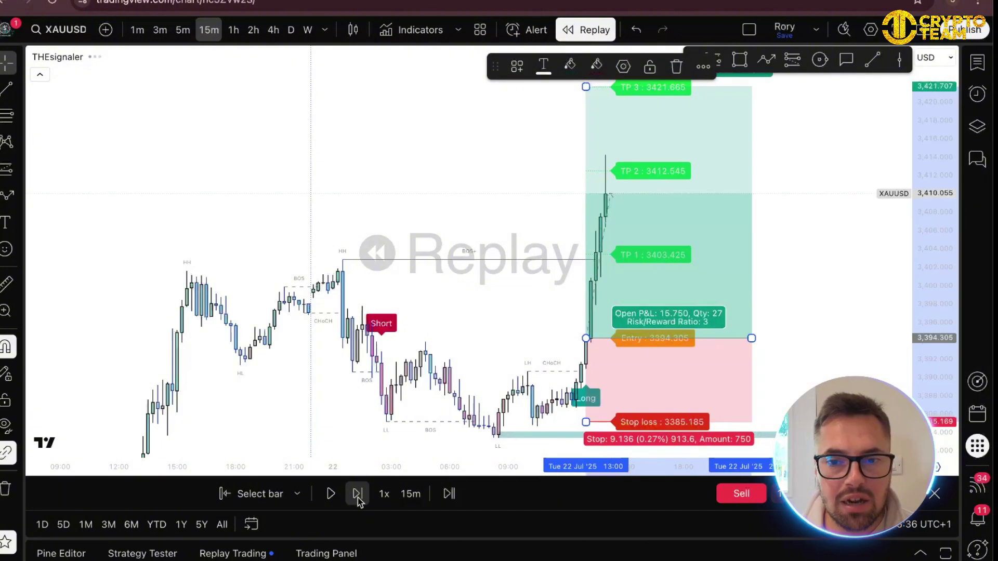
left_click(357, 493)
left_click(357, 493)
left_click(357, 494)
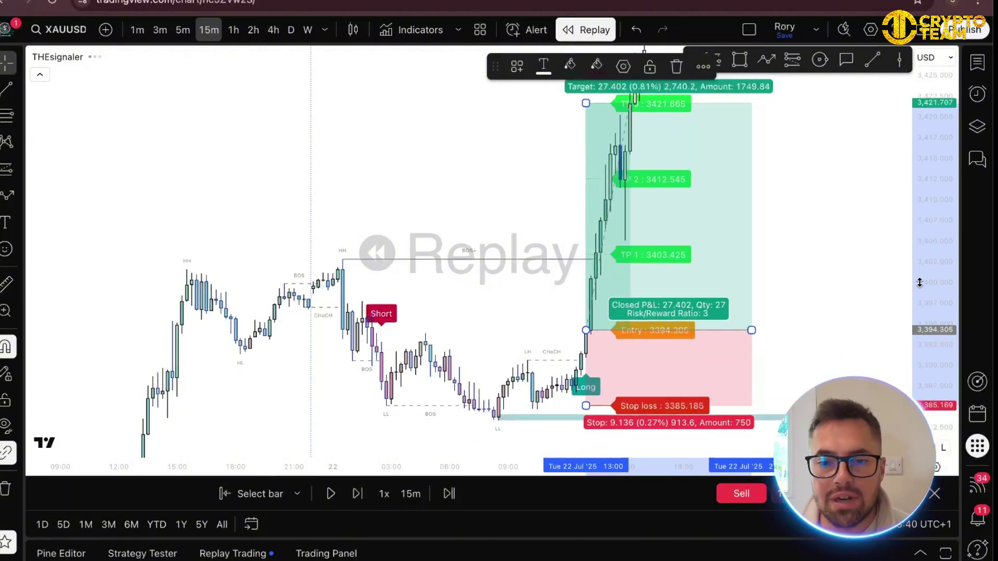
mouse_move(803, 342)
left_mouse_down()
mouse_move(795, 285)
mouse_move(795, 330)
left_mouse_up()
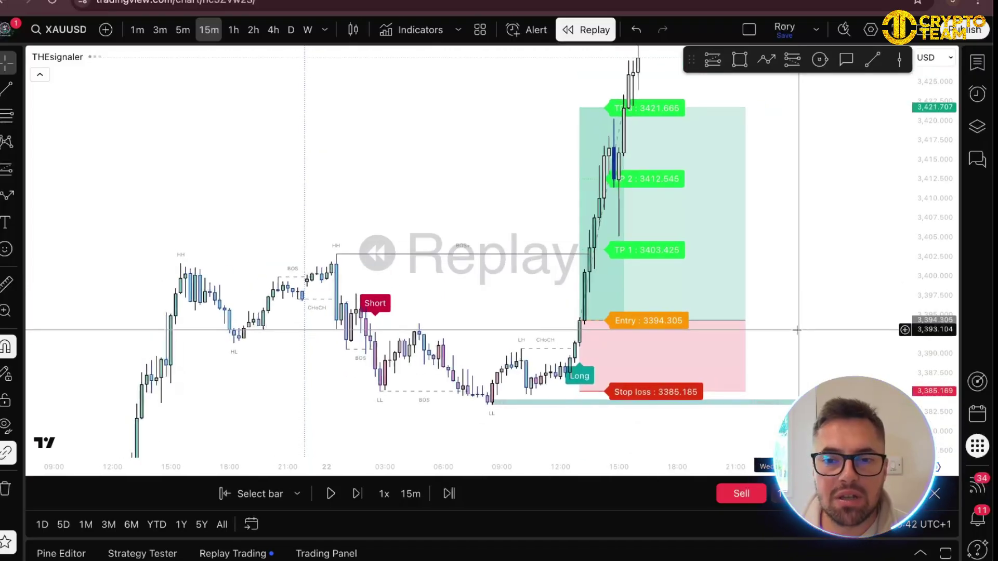
left_click(138, 363)
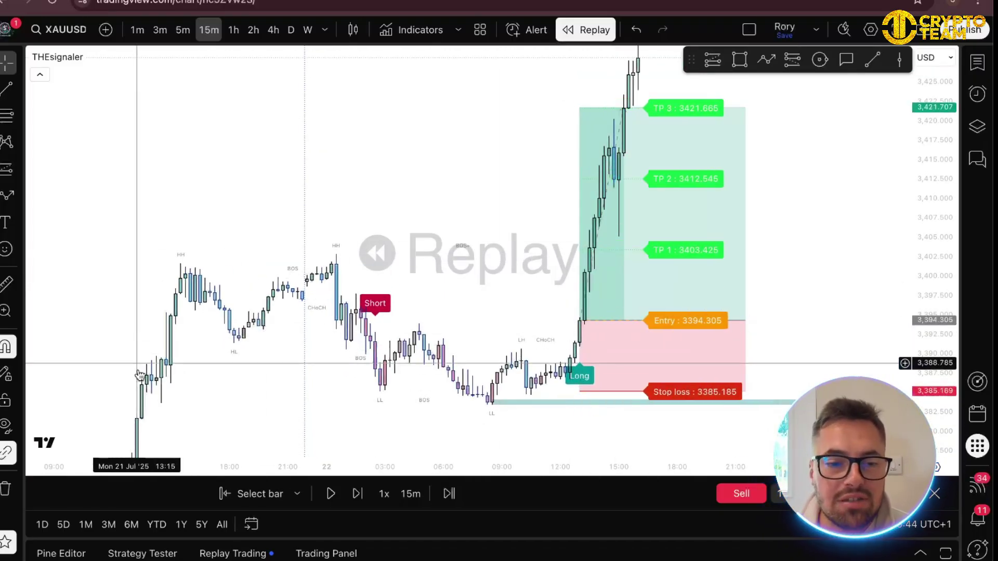